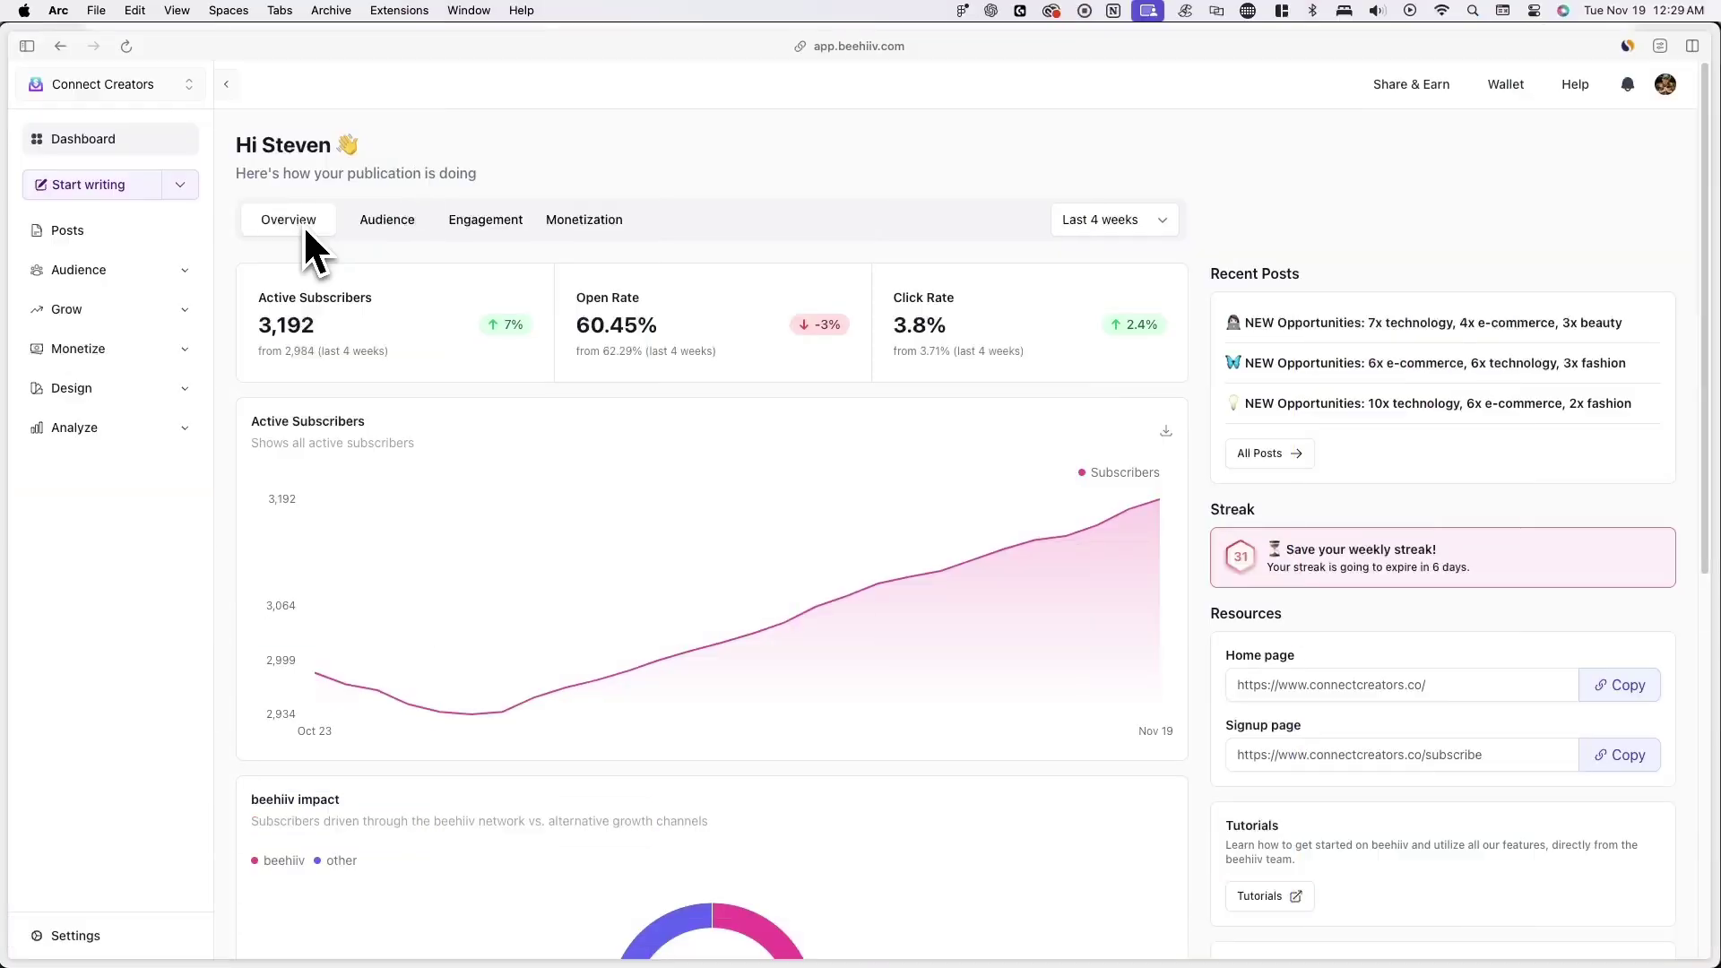
Step: Go to Monetize > Paid Subscriptions and open the Paid Tiers settings
click(167, 351)
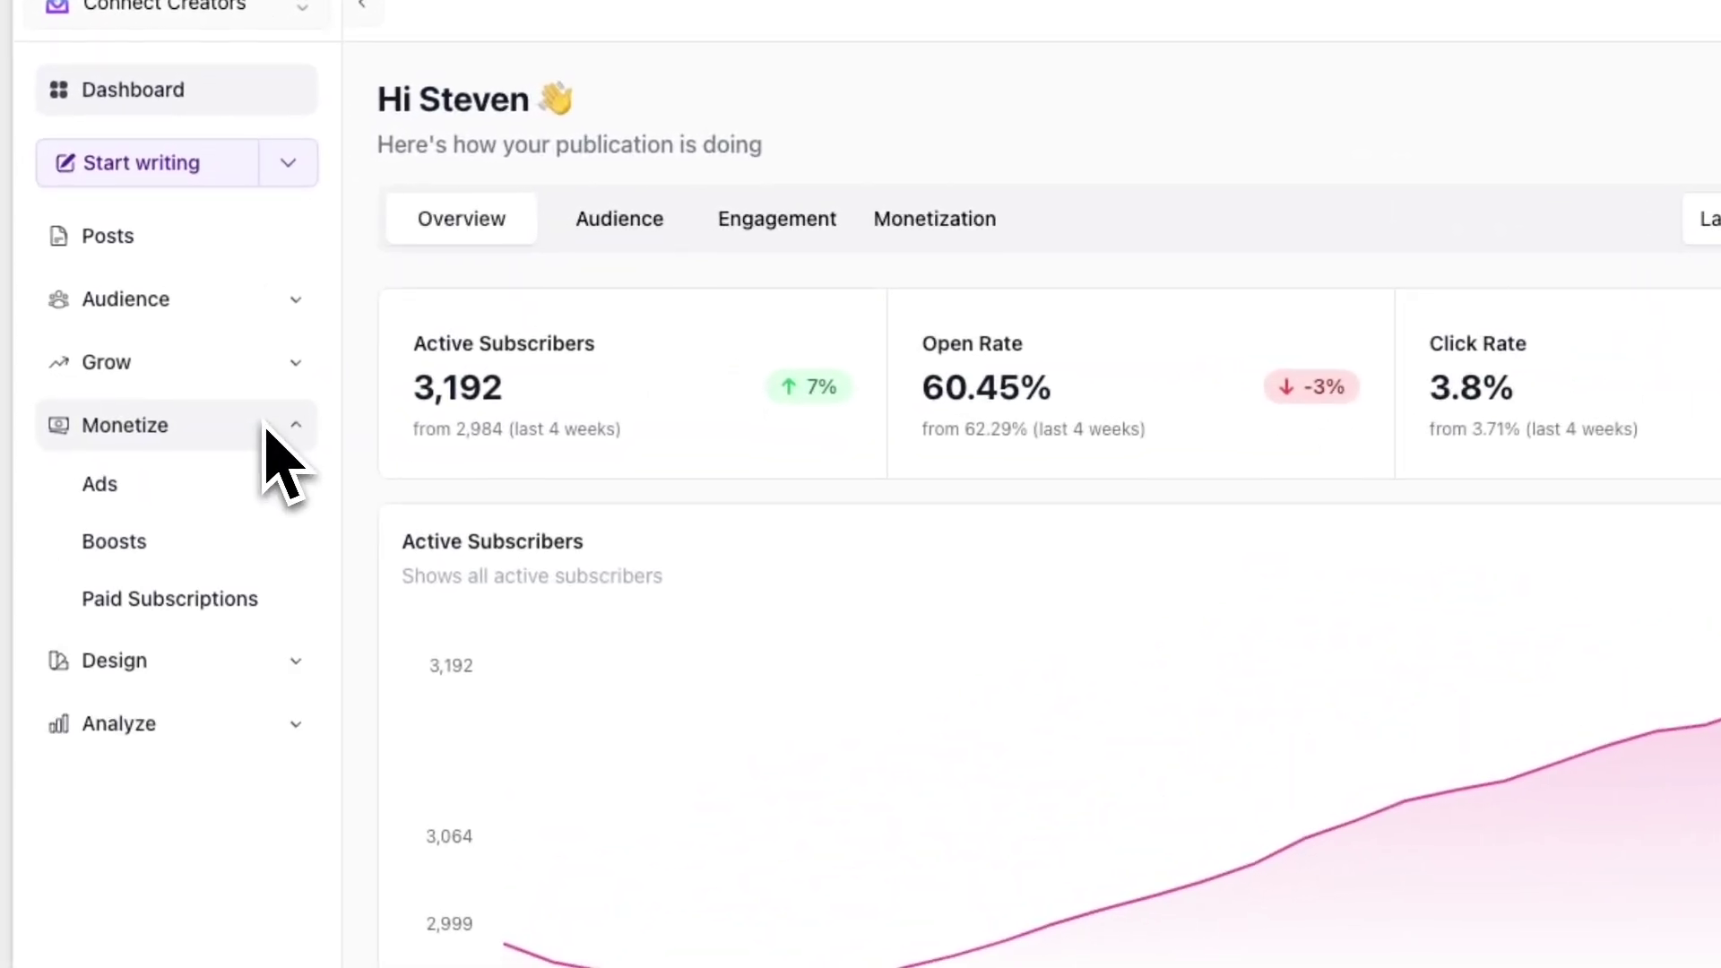
click(256, 600)
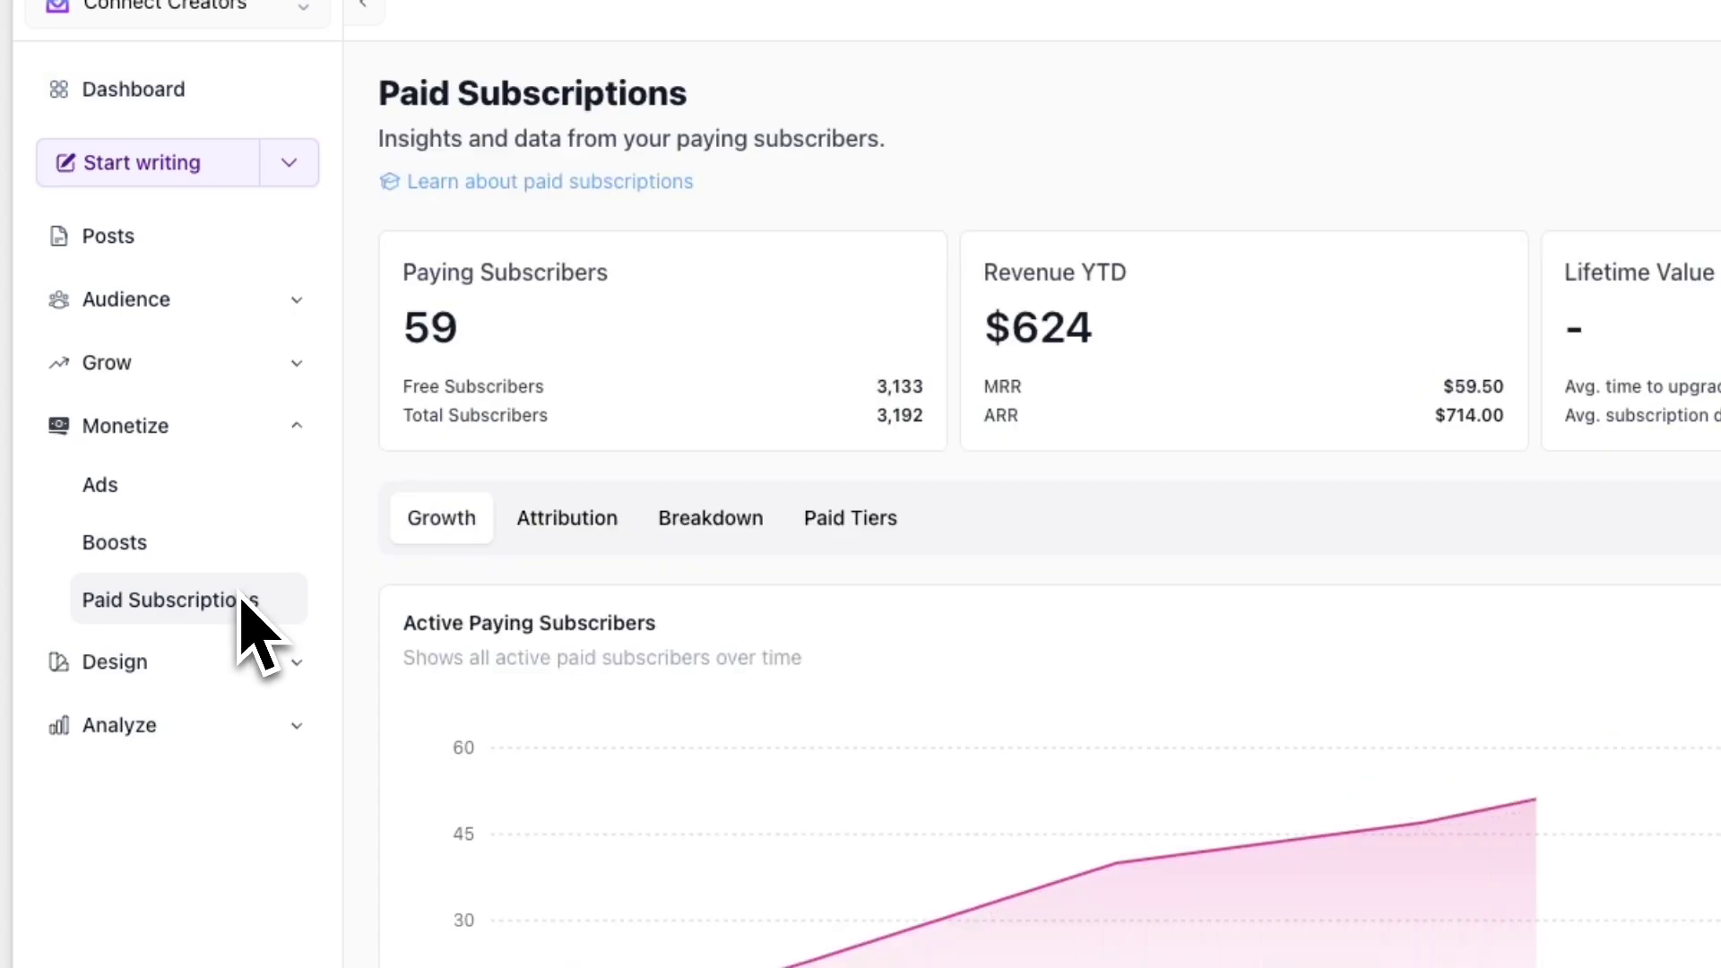
click(851, 527)
scroll(538, 484, down, 5)
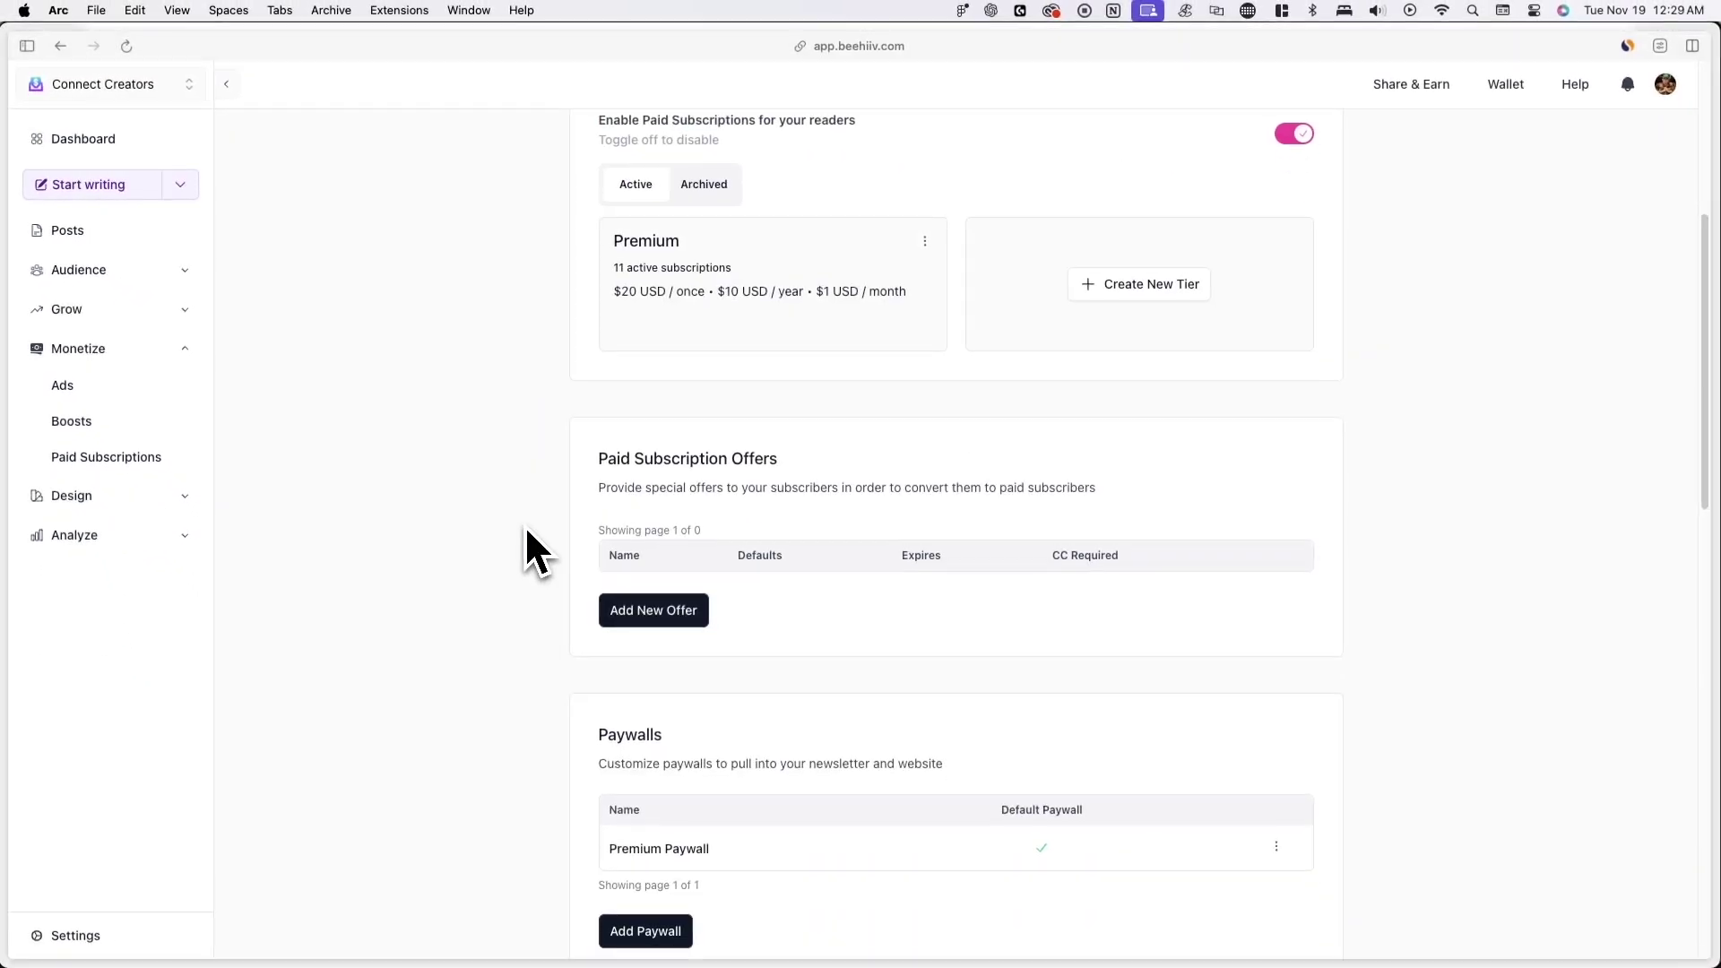
scroll(528, 541, down, 3)
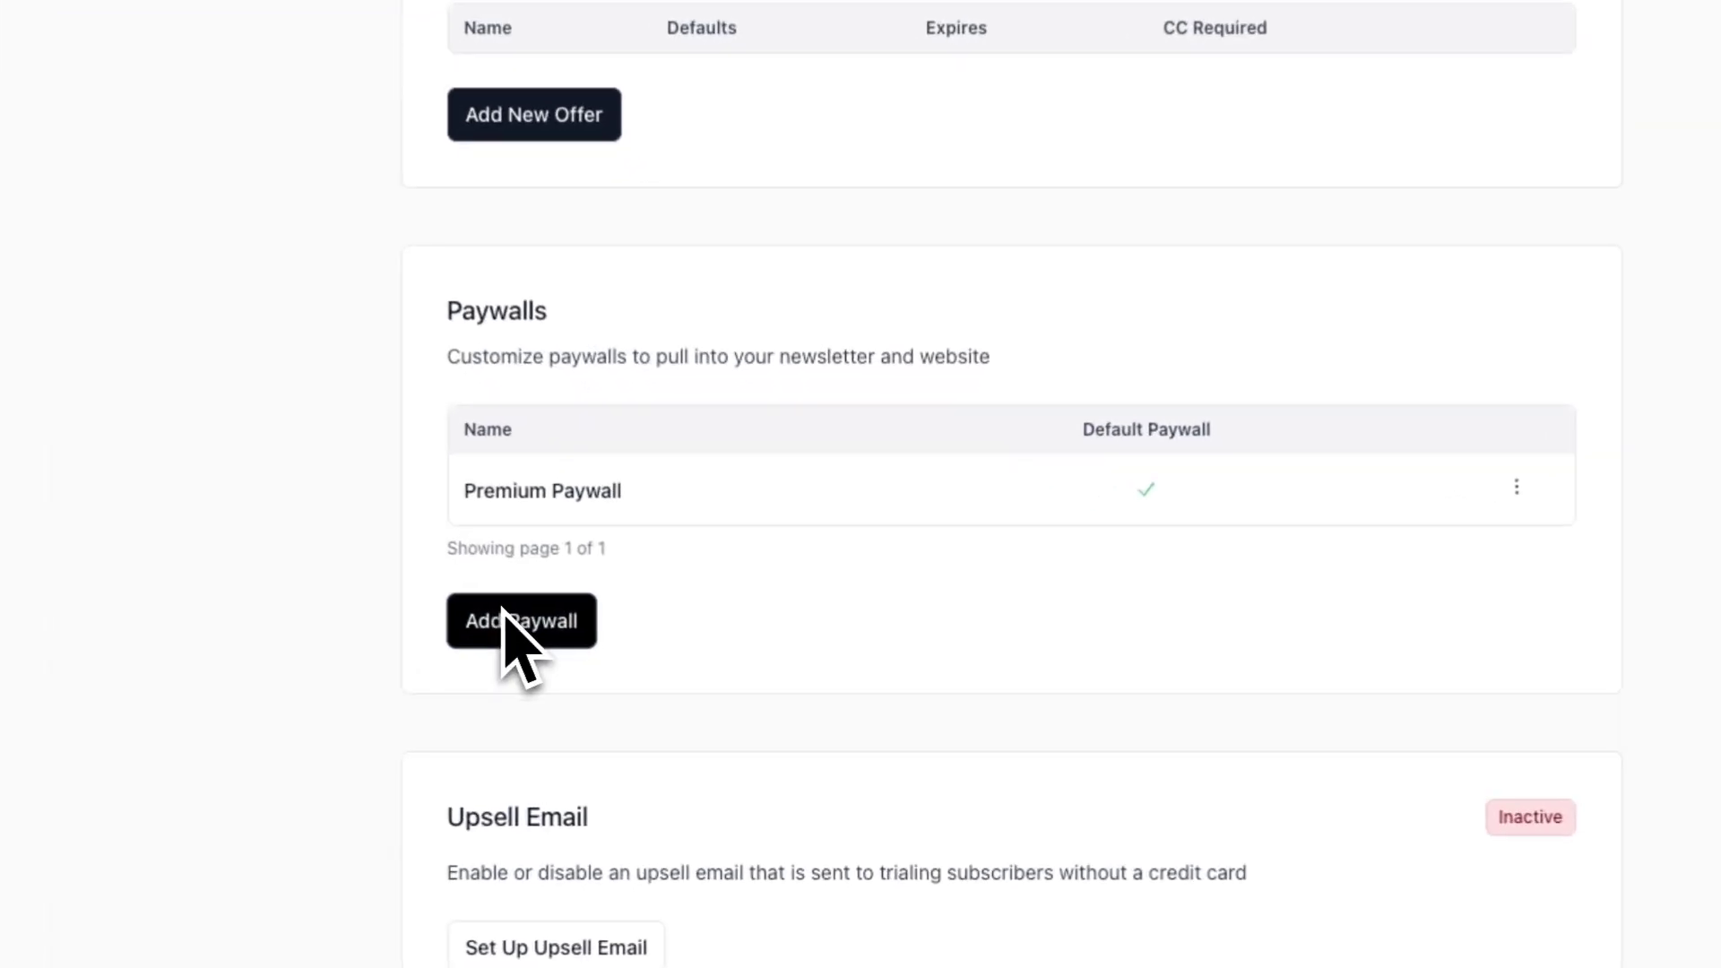
Step: Add a paywall, smart-fill it from Premium - Tier 3, and review the Offer options
click(508, 621)
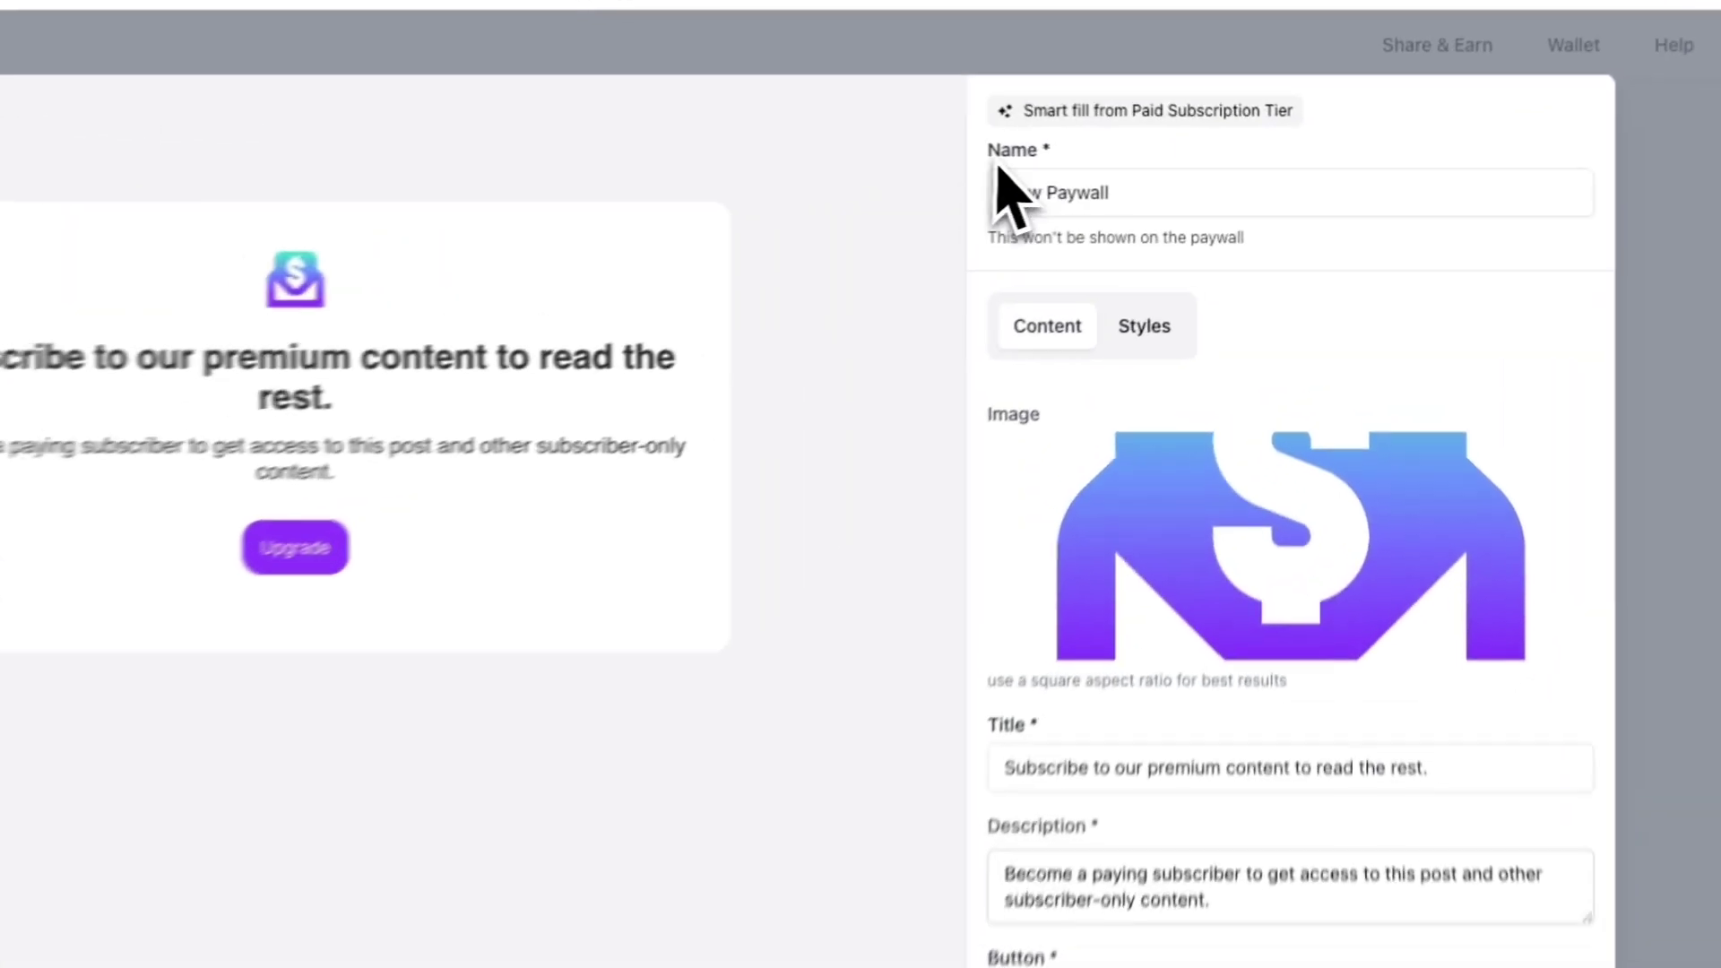
click(1012, 113)
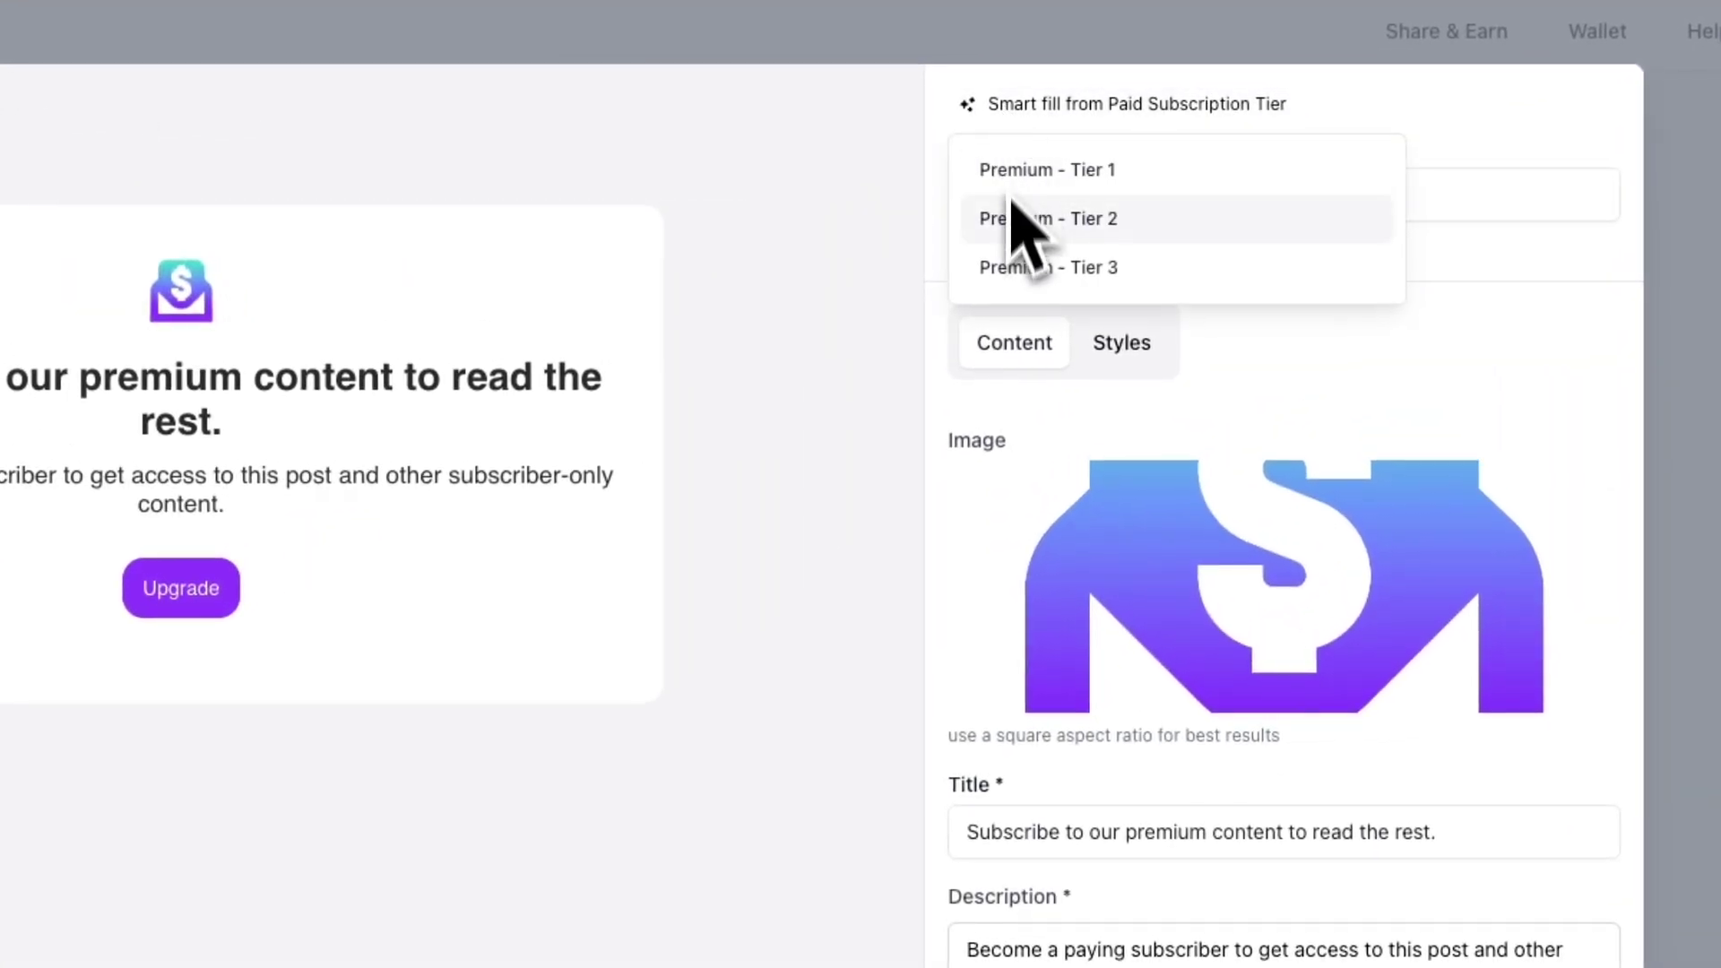
click(1010, 269)
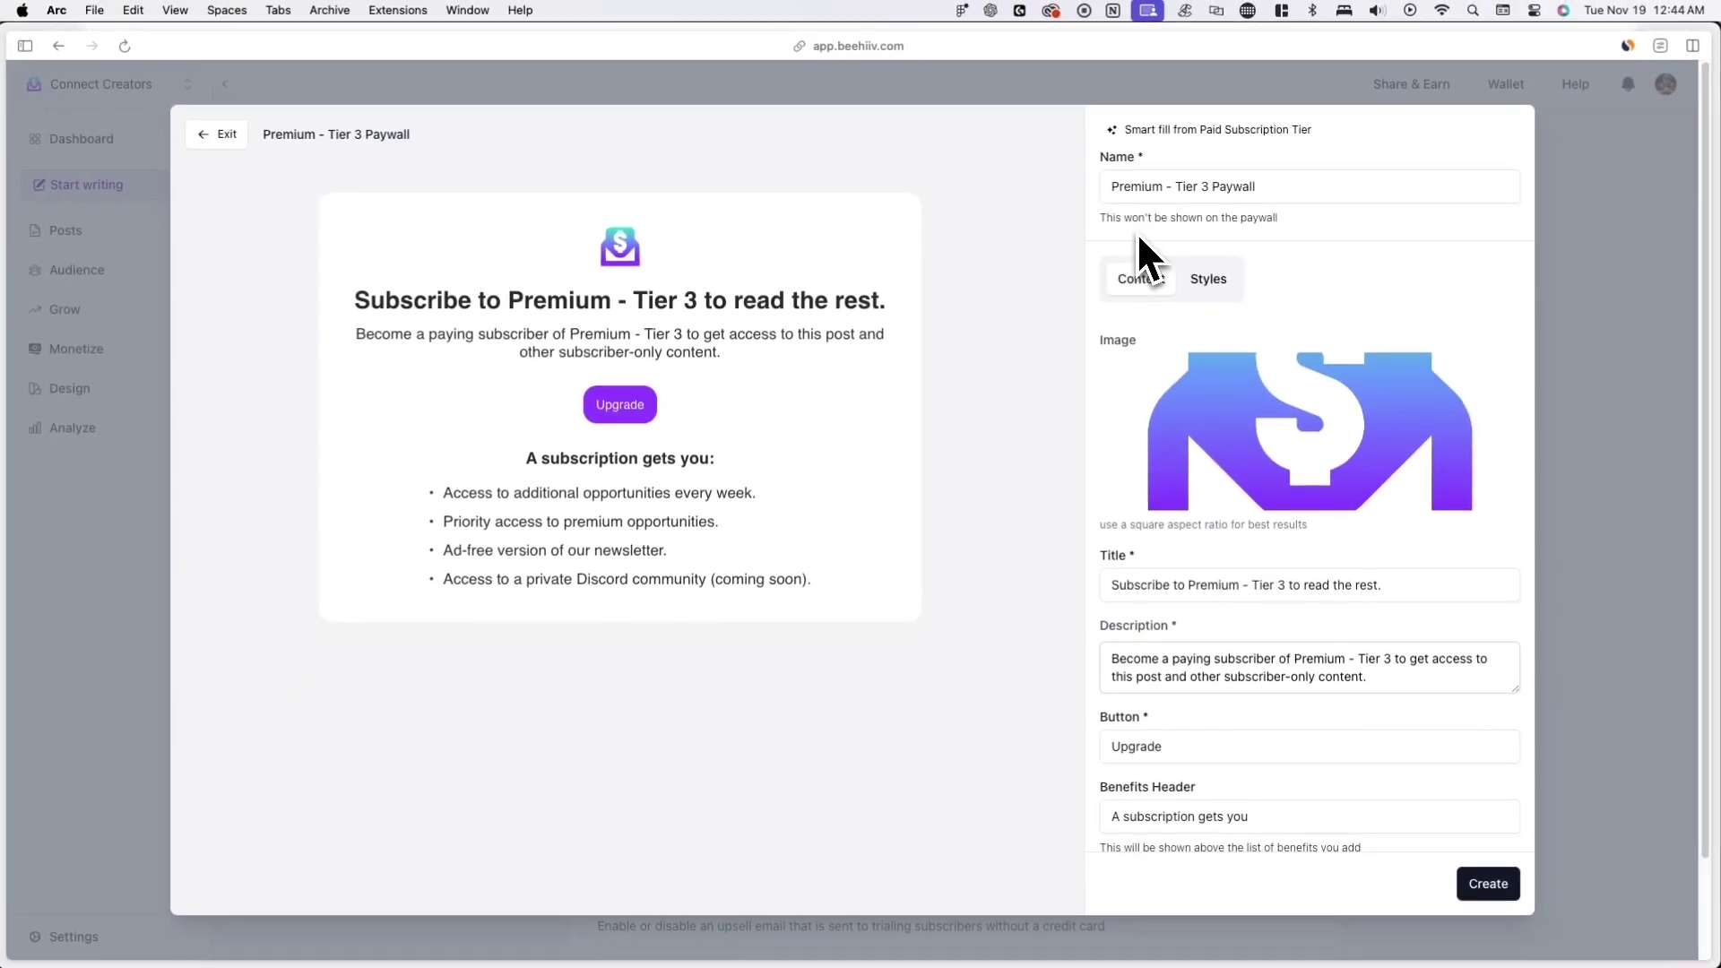
scroll(1093, 327, down, 4)
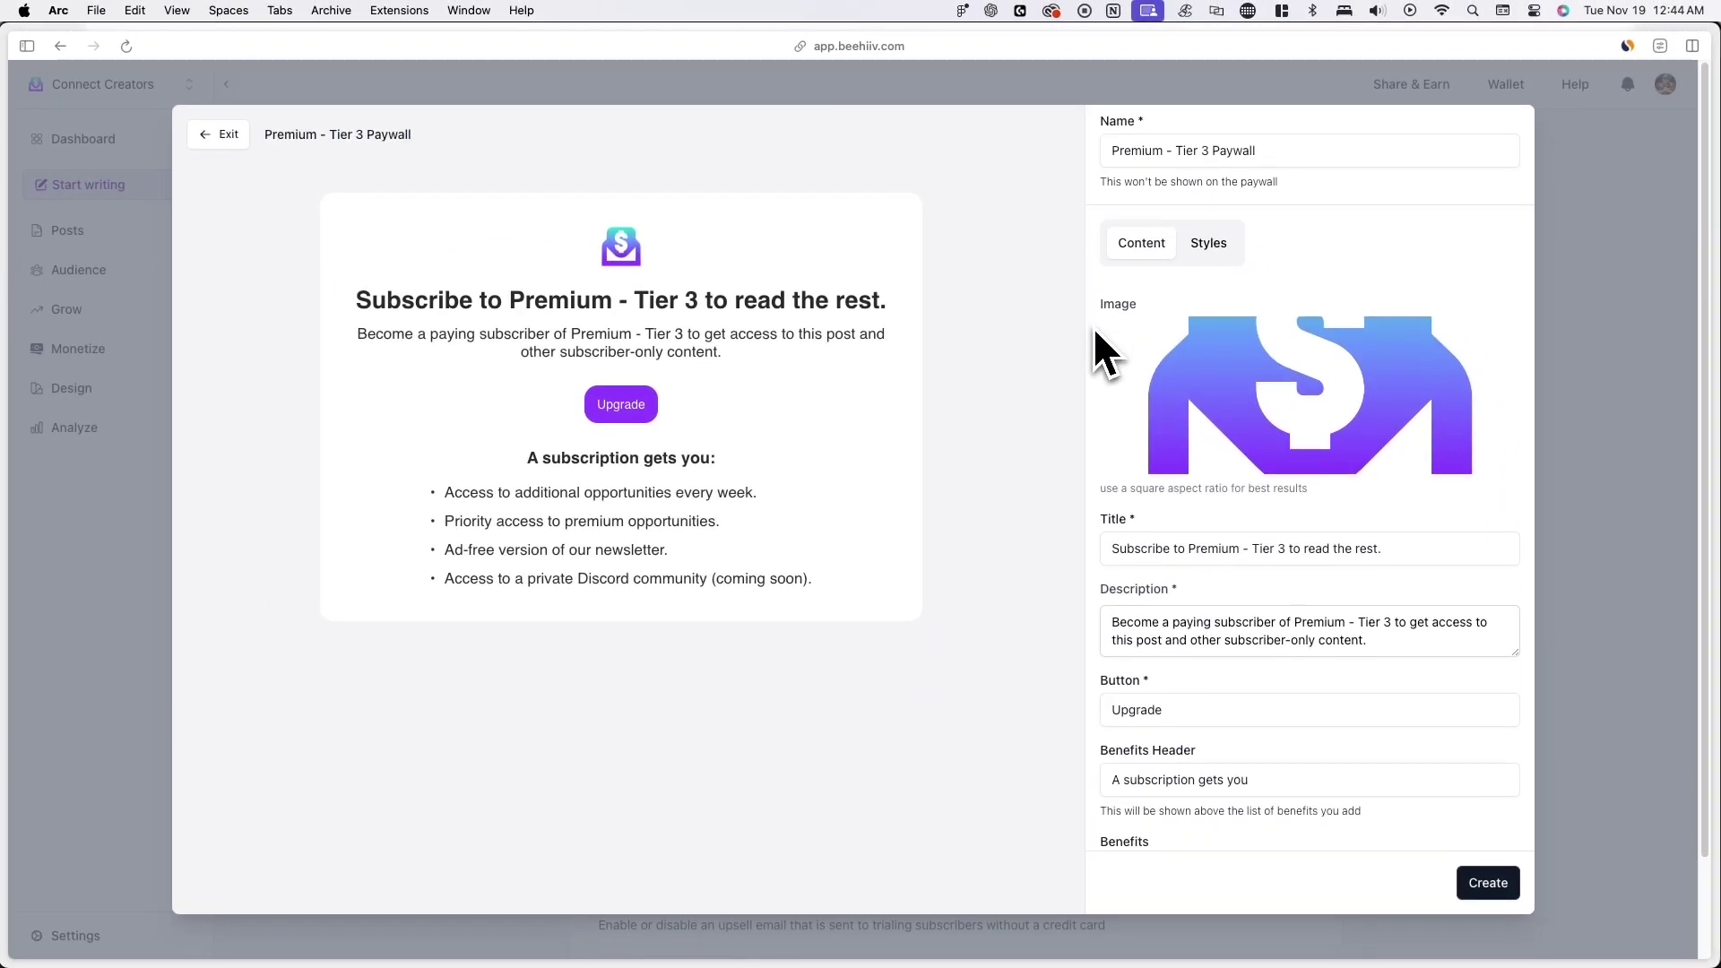
scroll(1094, 327, down, 3)
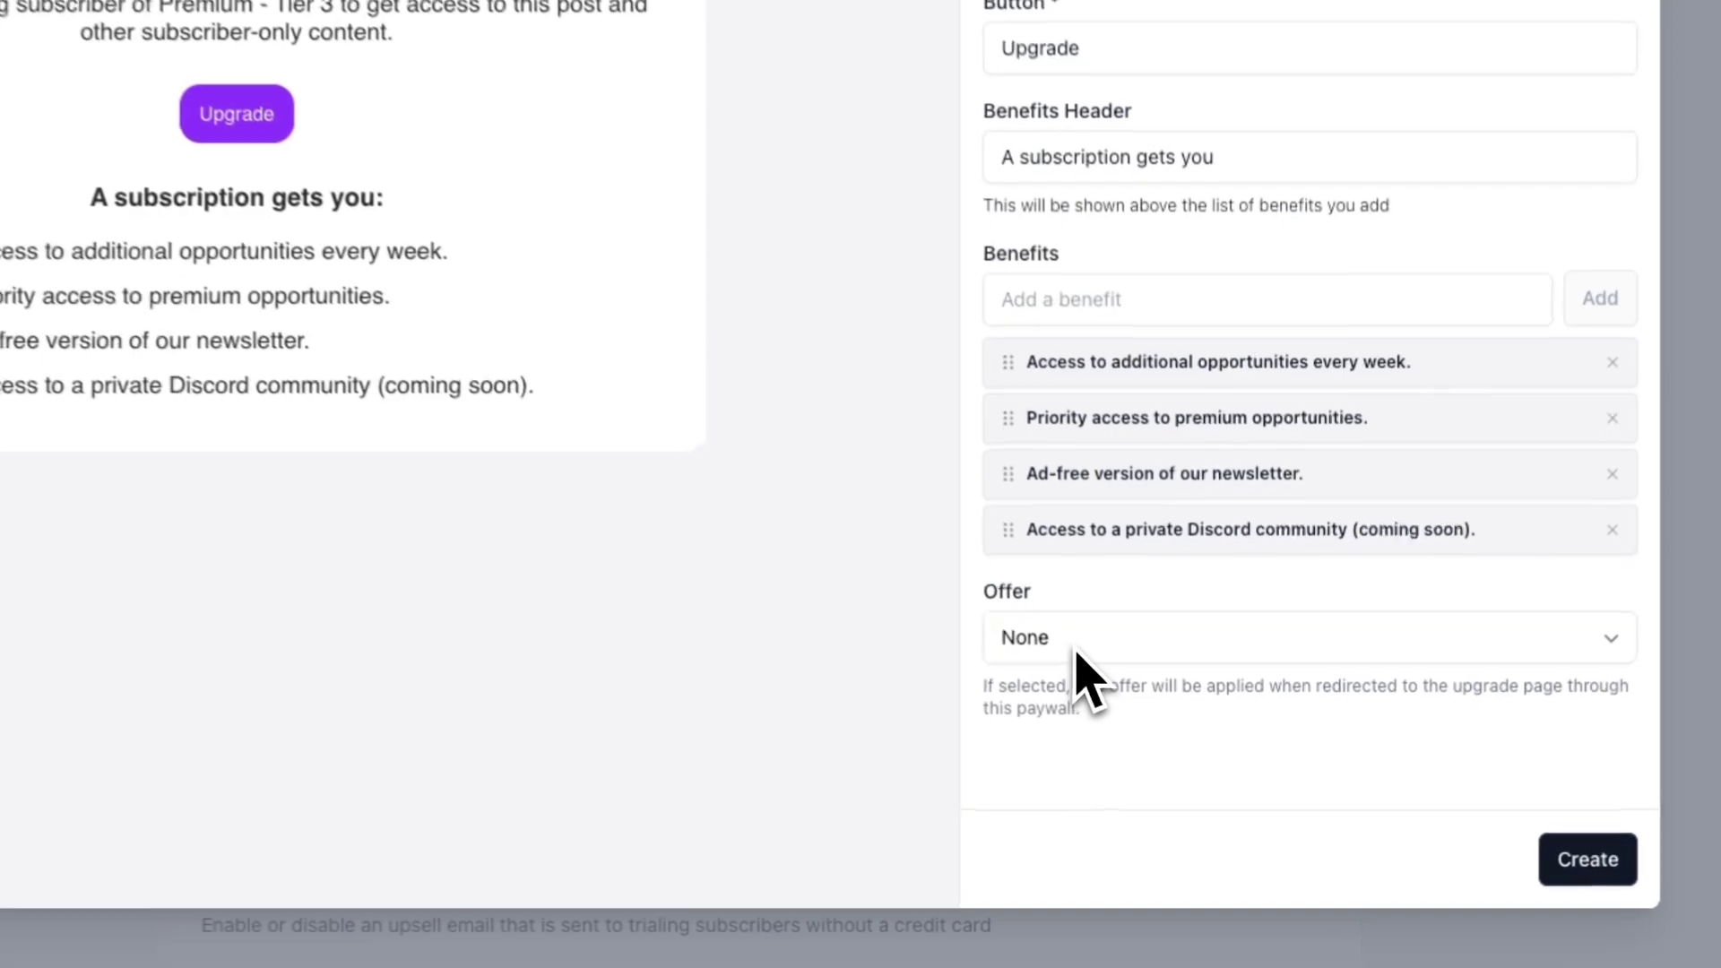
click(1071, 643)
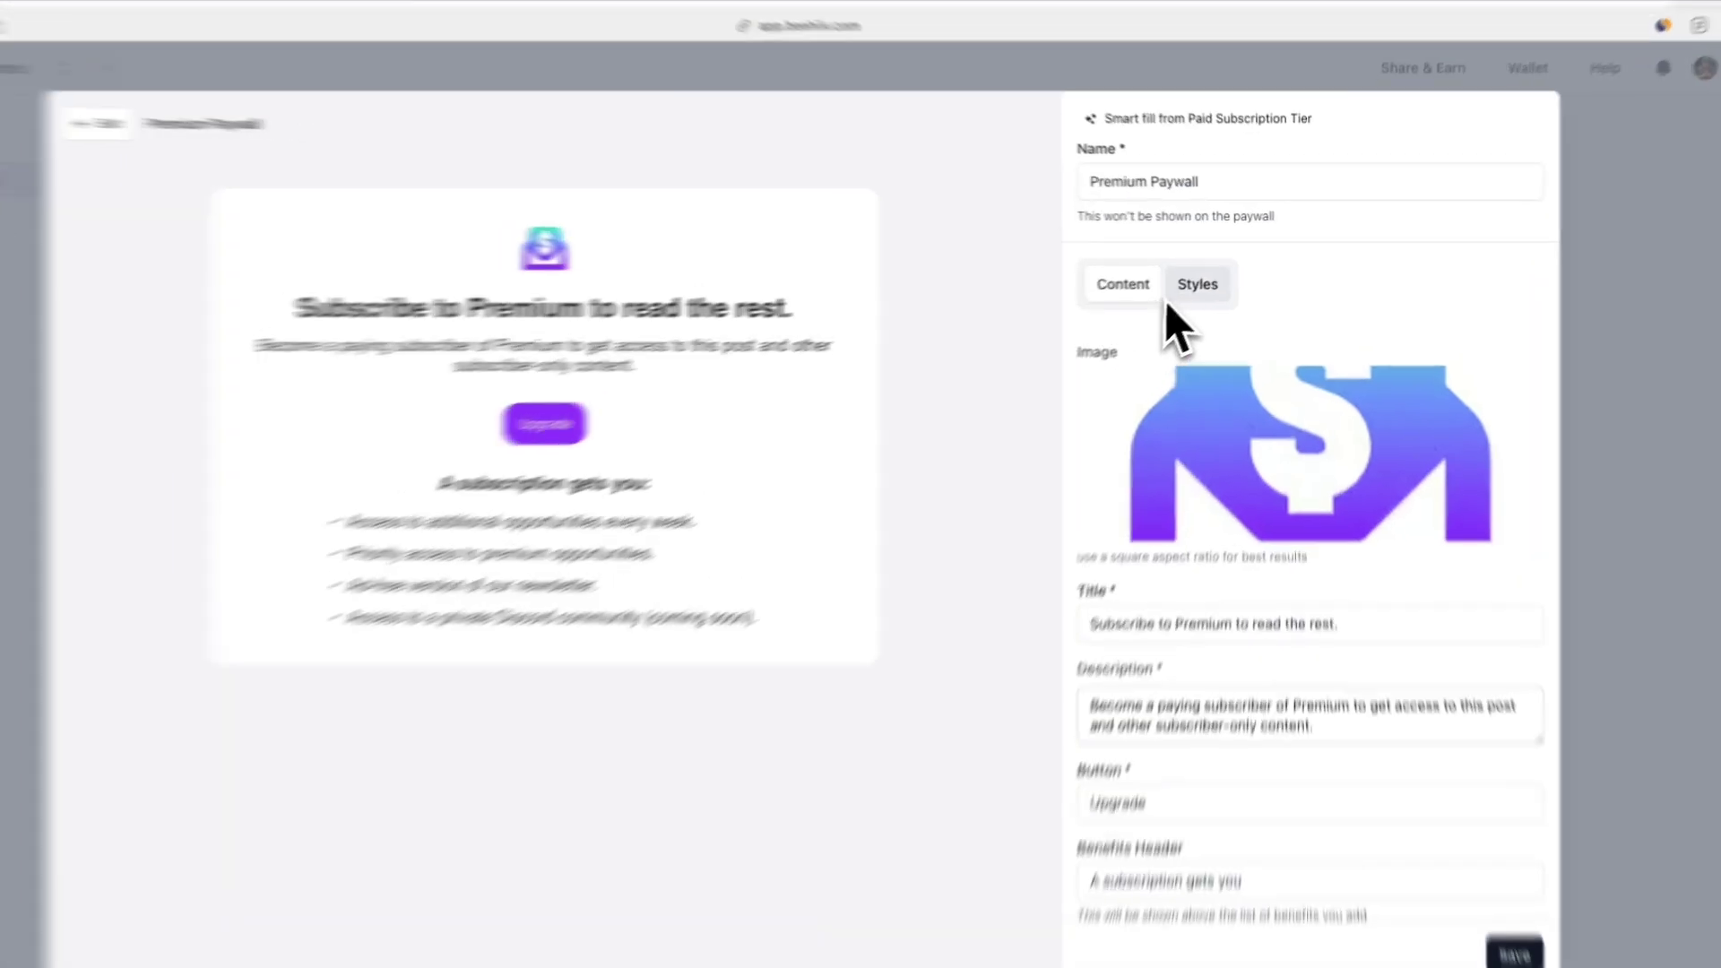
Step: Style the paywall: background #000000, text #FFFFFF, button #FACC14, grey button text, Xl shadow
click(1208, 279)
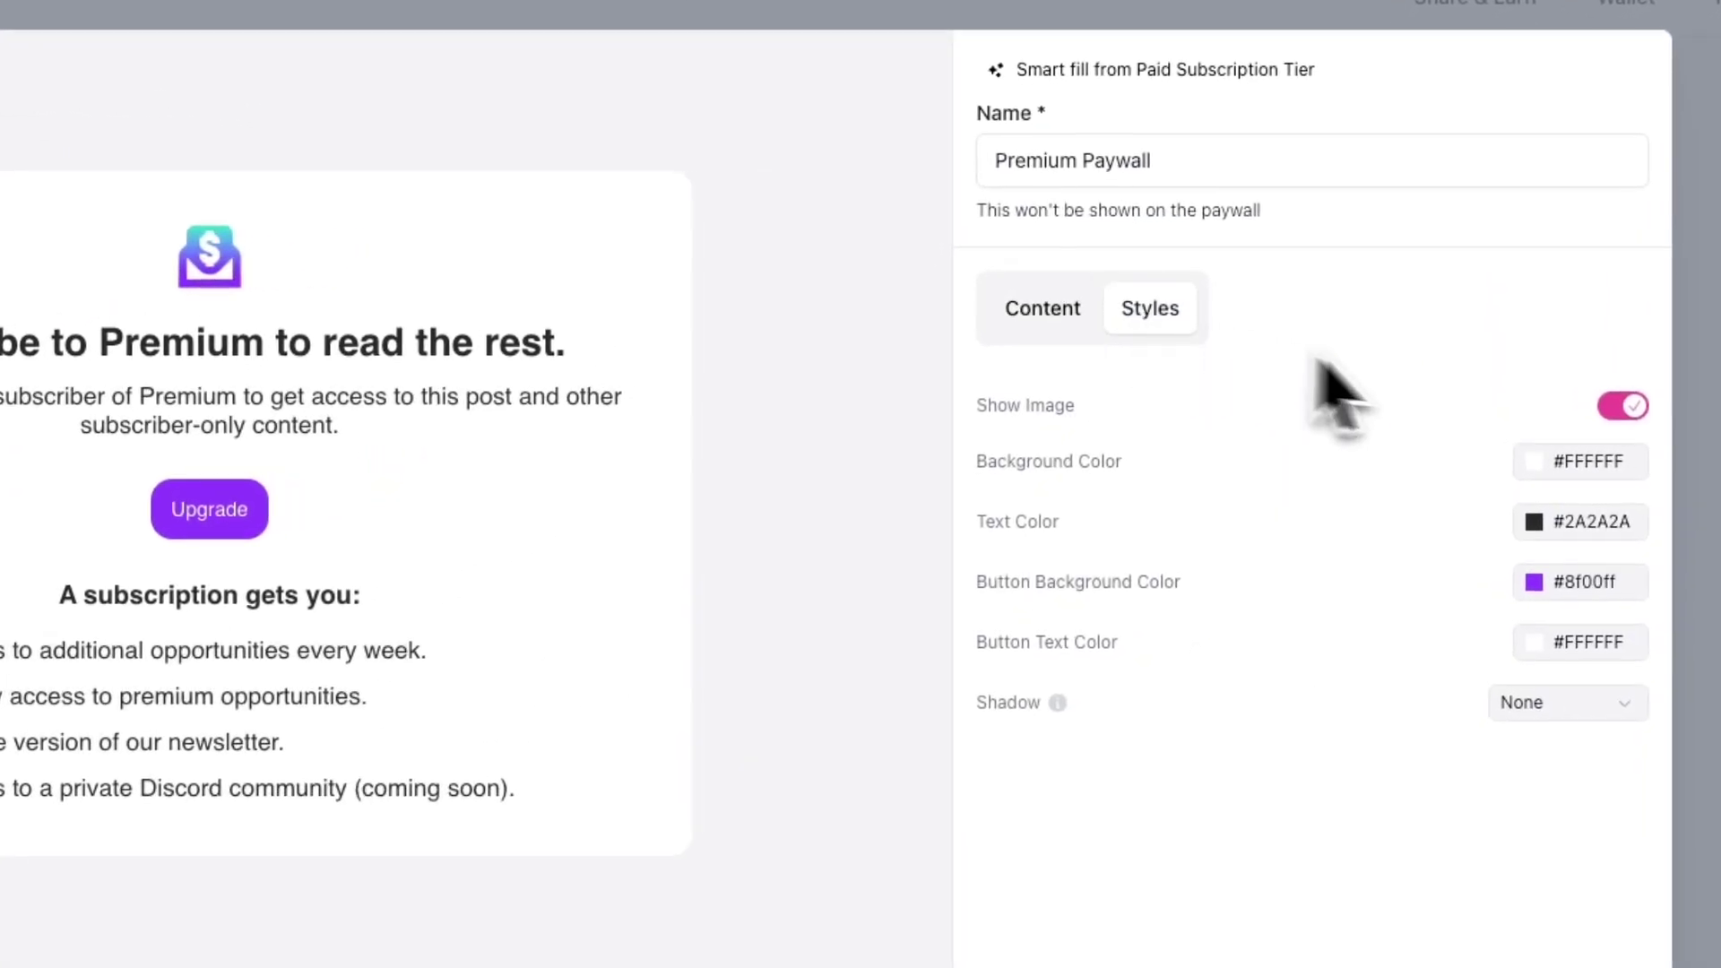
click(1529, 464)
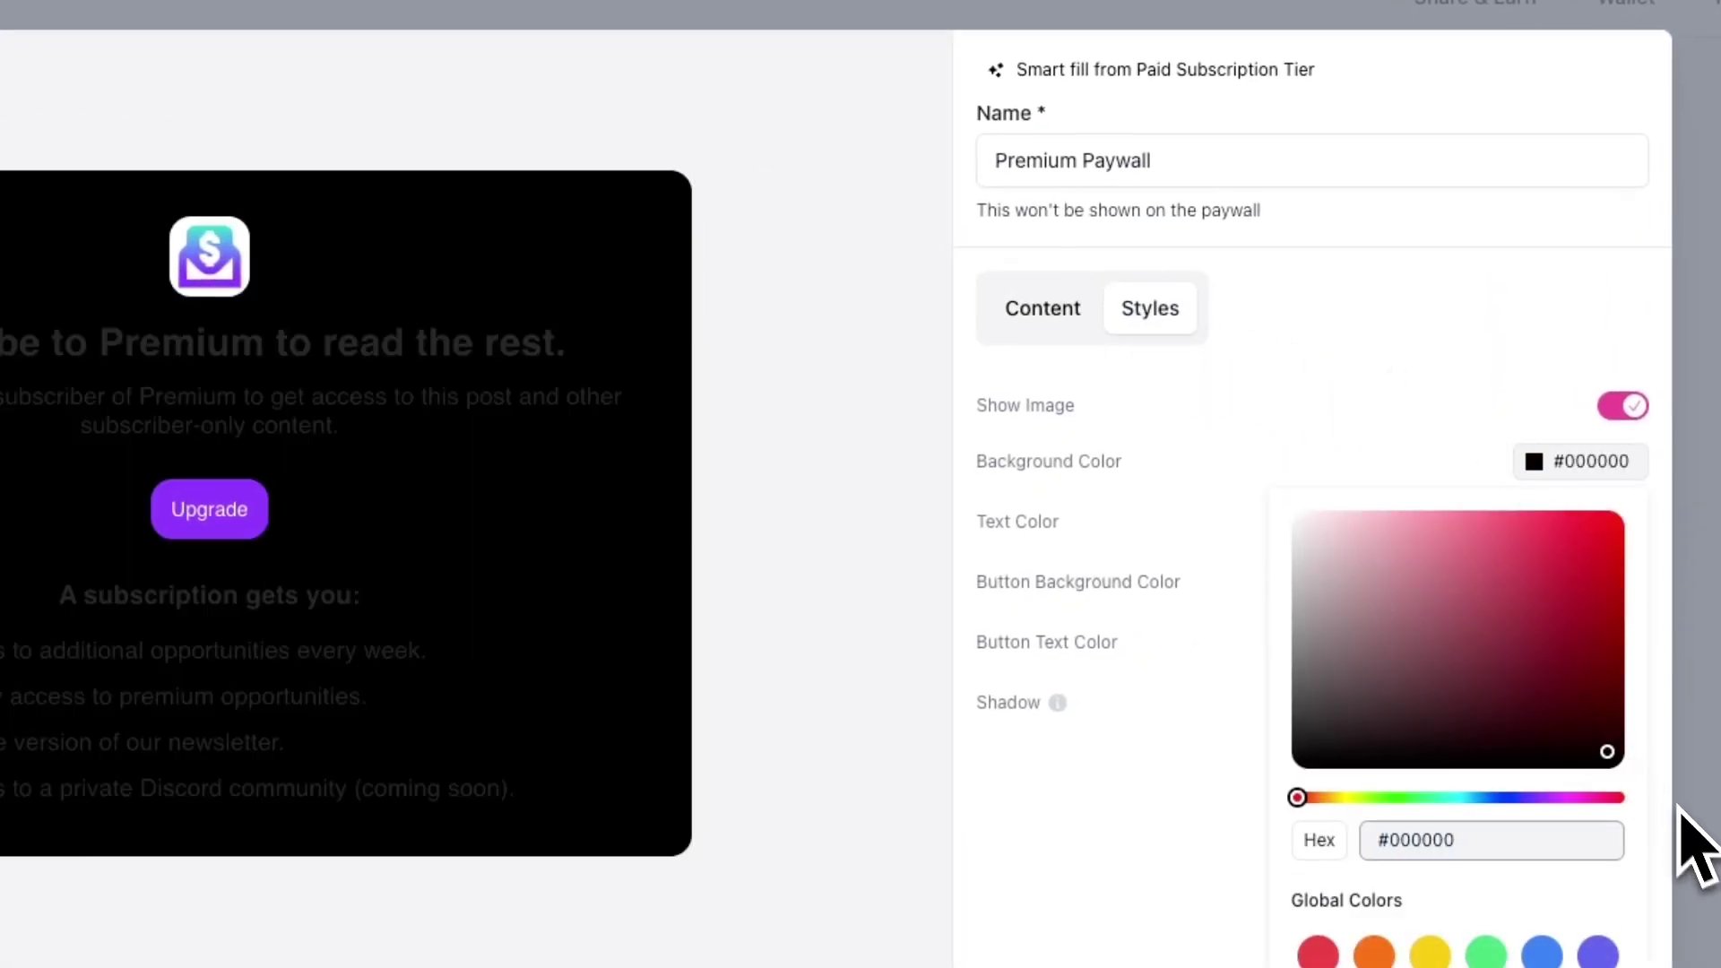
click(1534, 522)
click(1532, 581)
text(#FACC14)
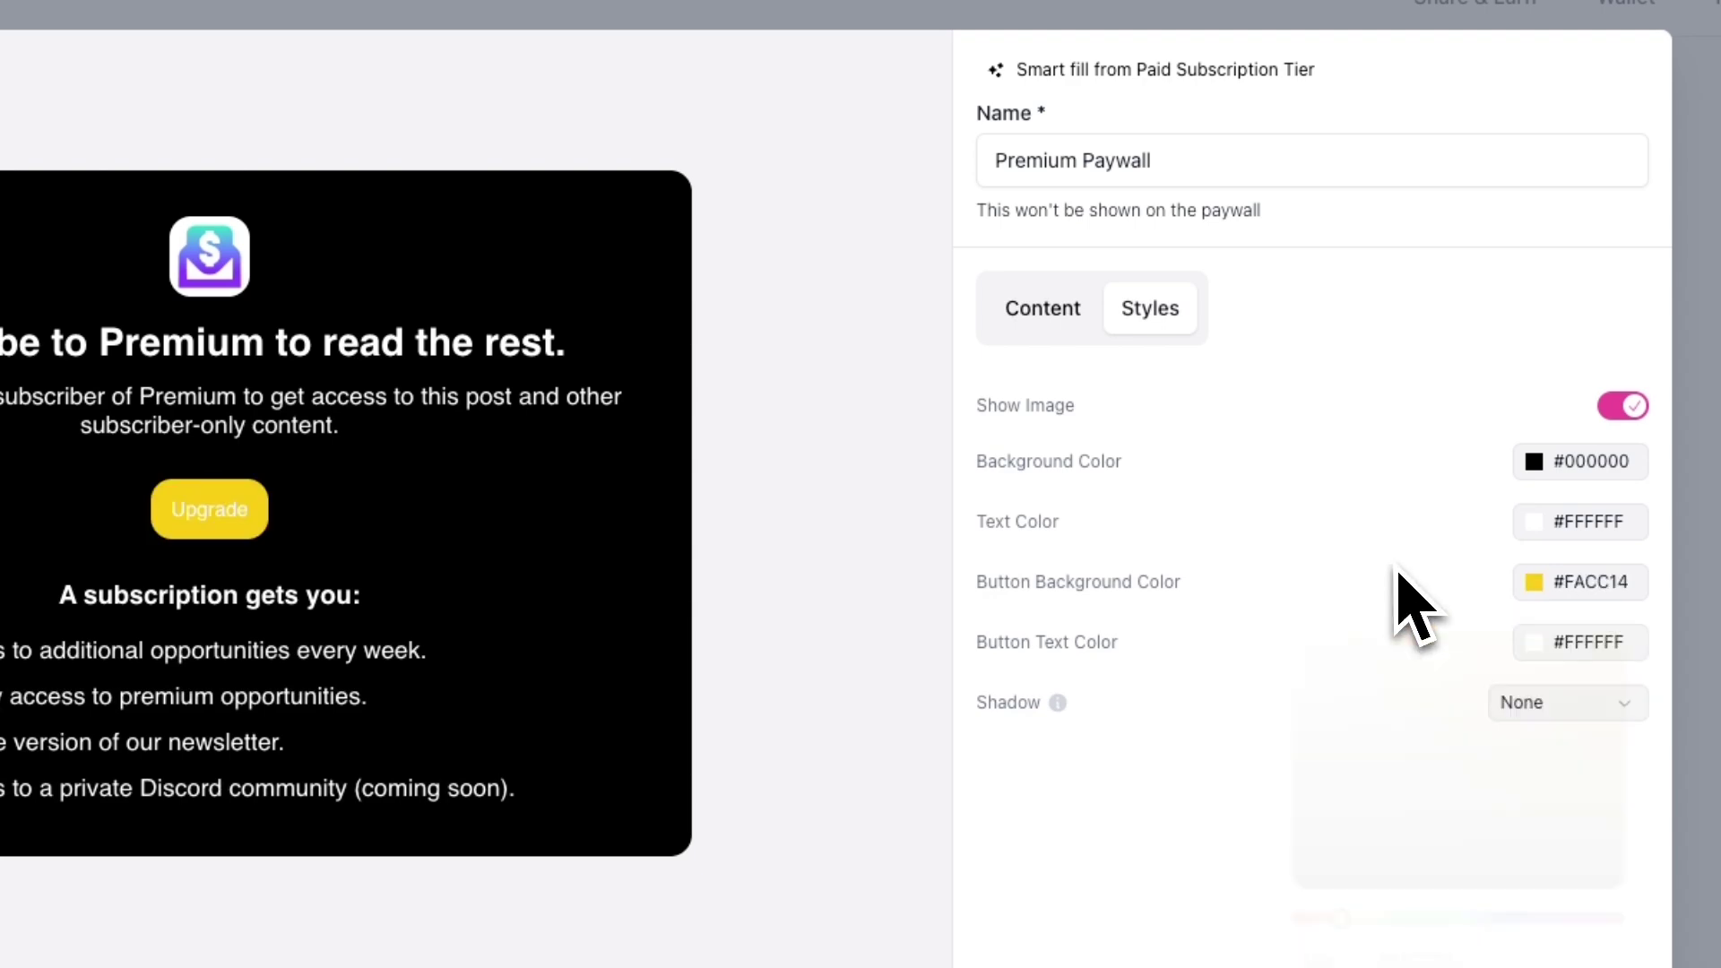
click(1533, 641)
click(1384, 865)
click(1493, 713)
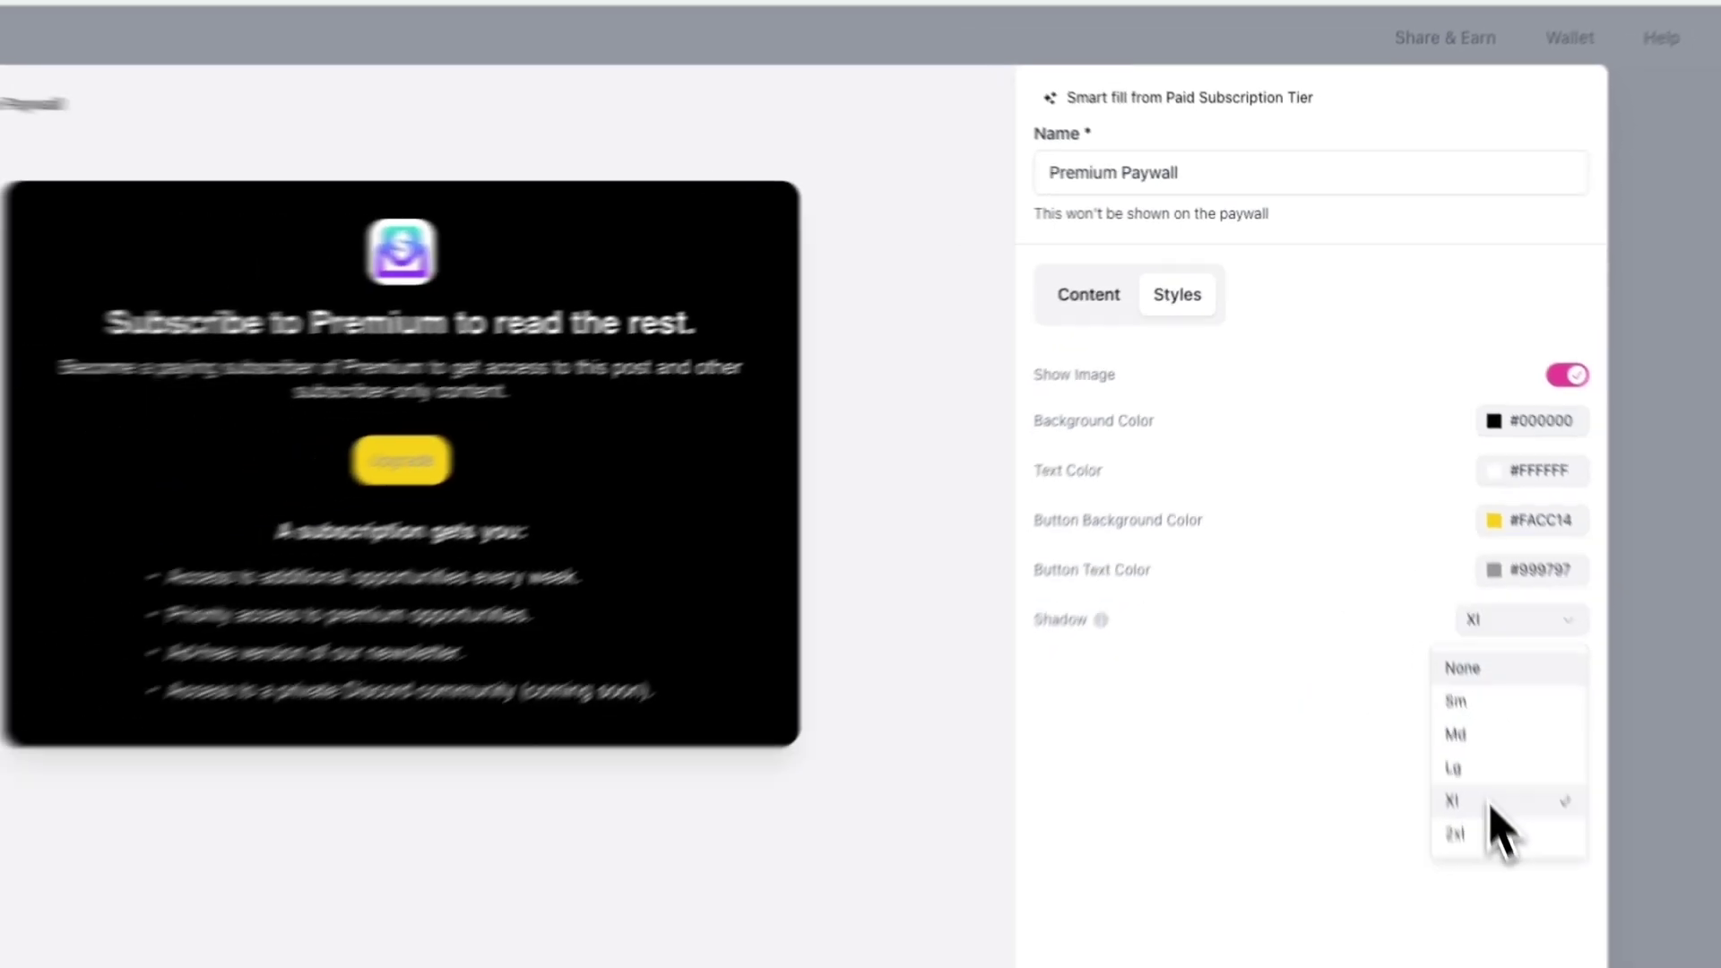
click(1493, 922)
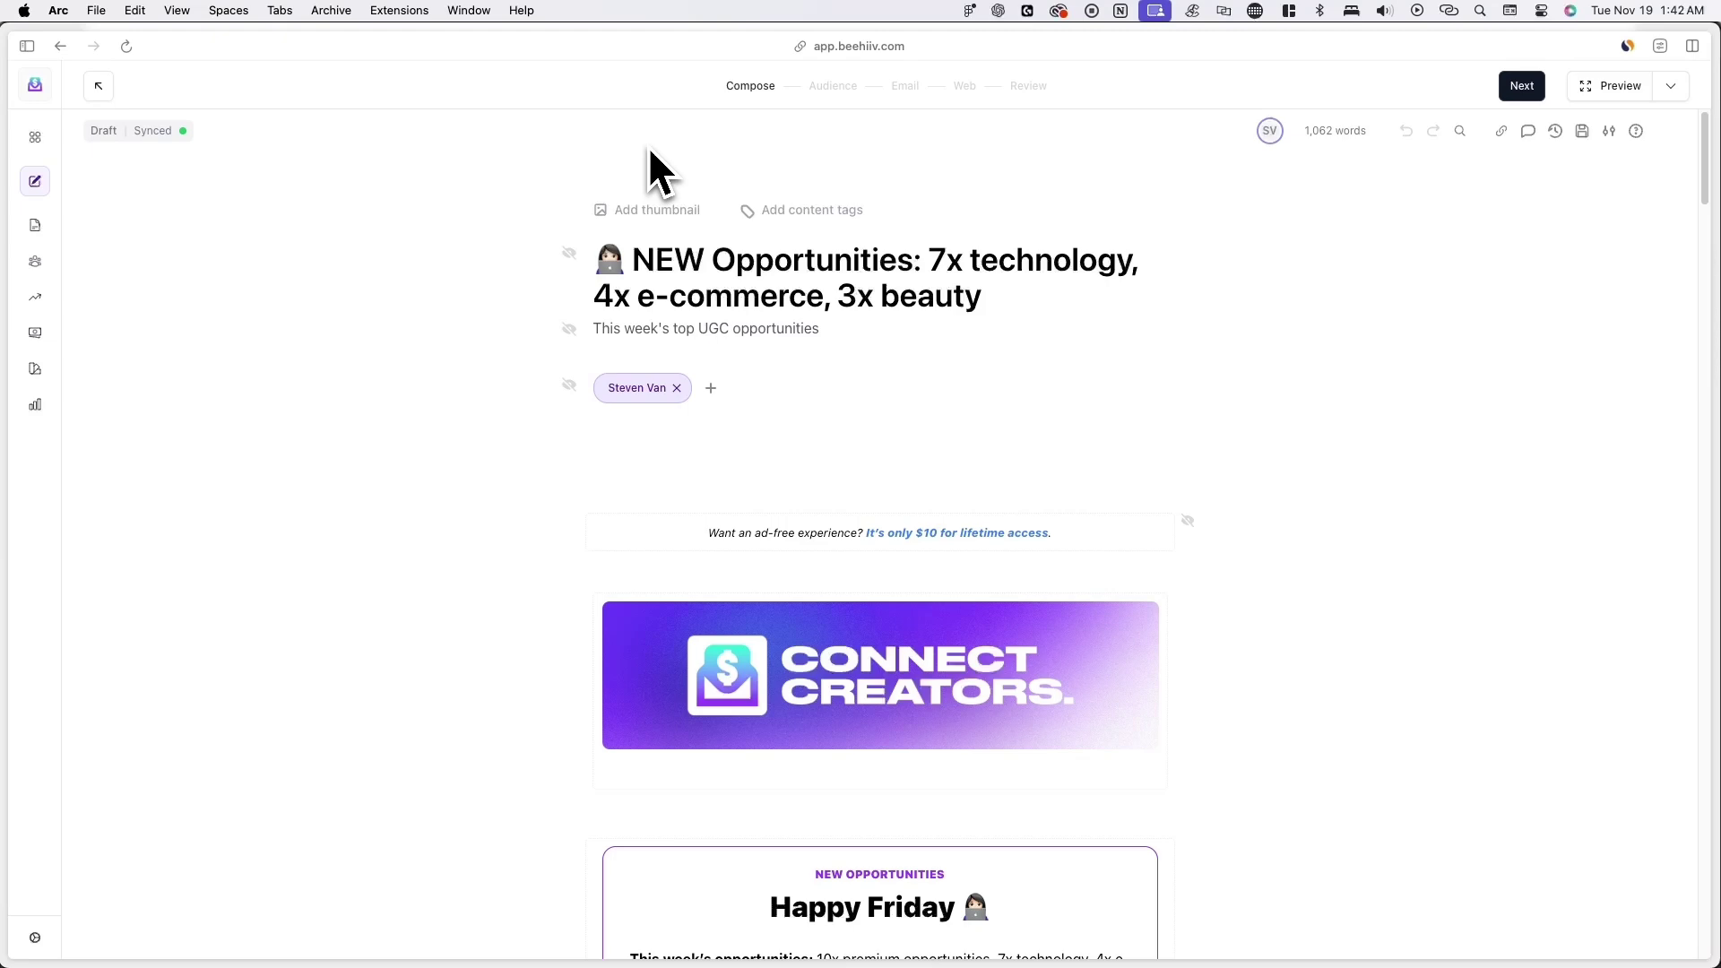
Step: In the post's Audience settings, show Premium Paywall to free web subscribers
click(832, 87)
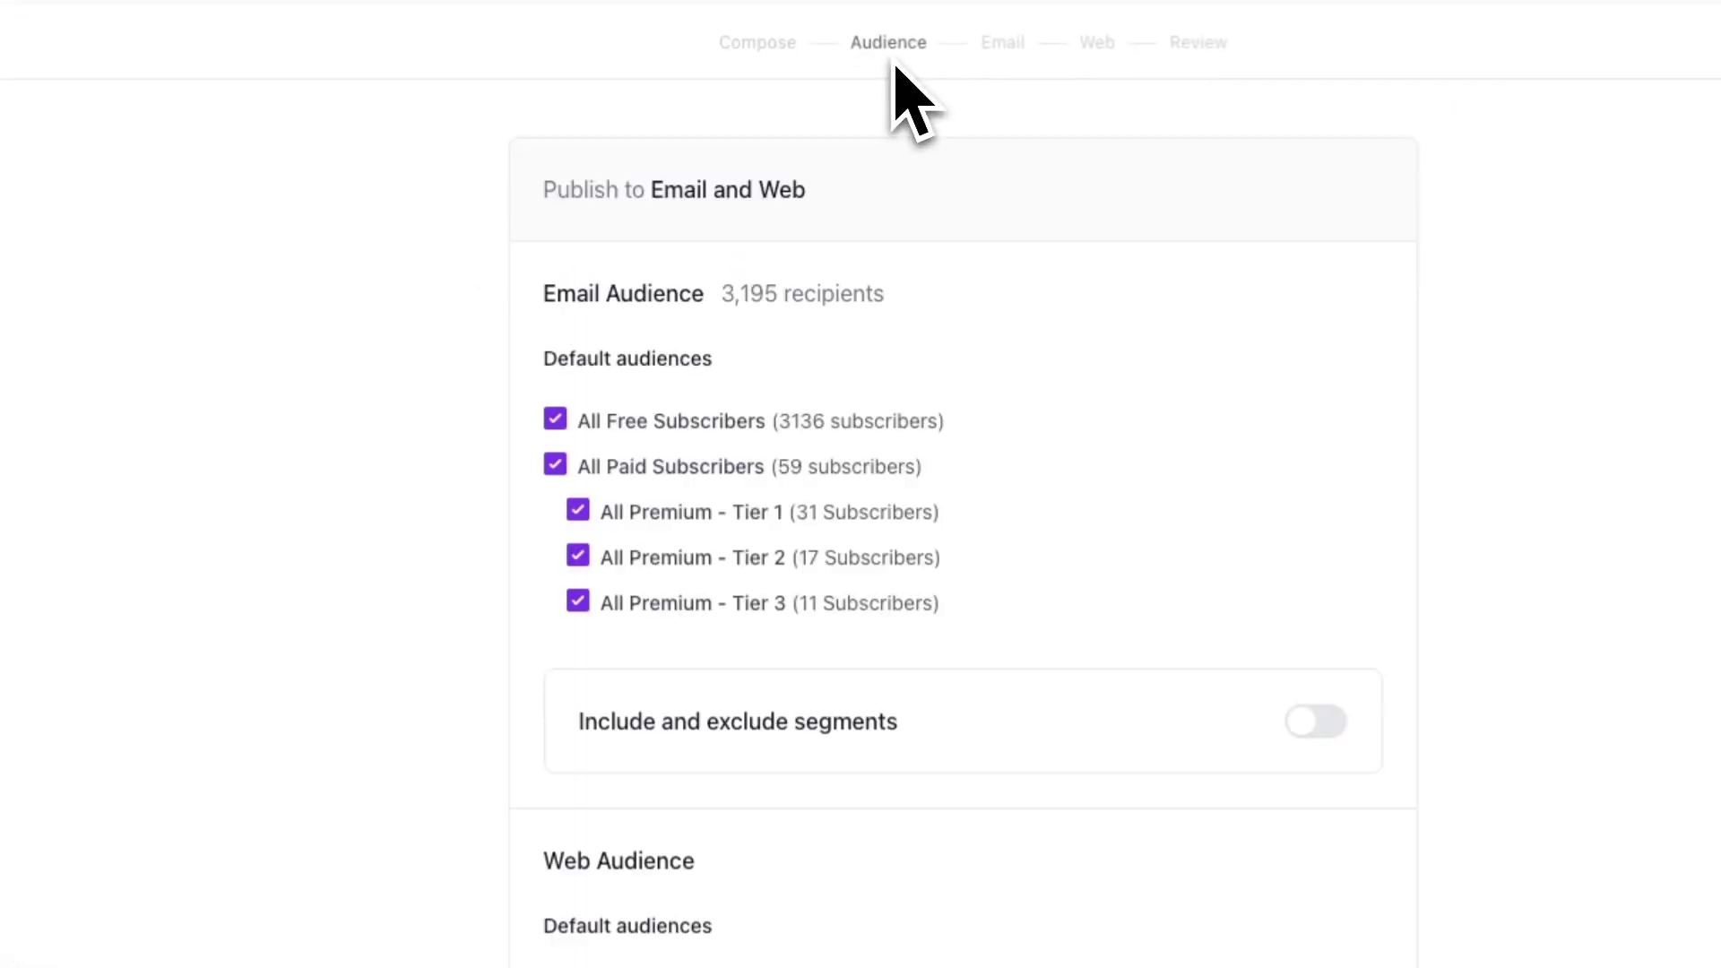
scroll(861, 538, down, 5)
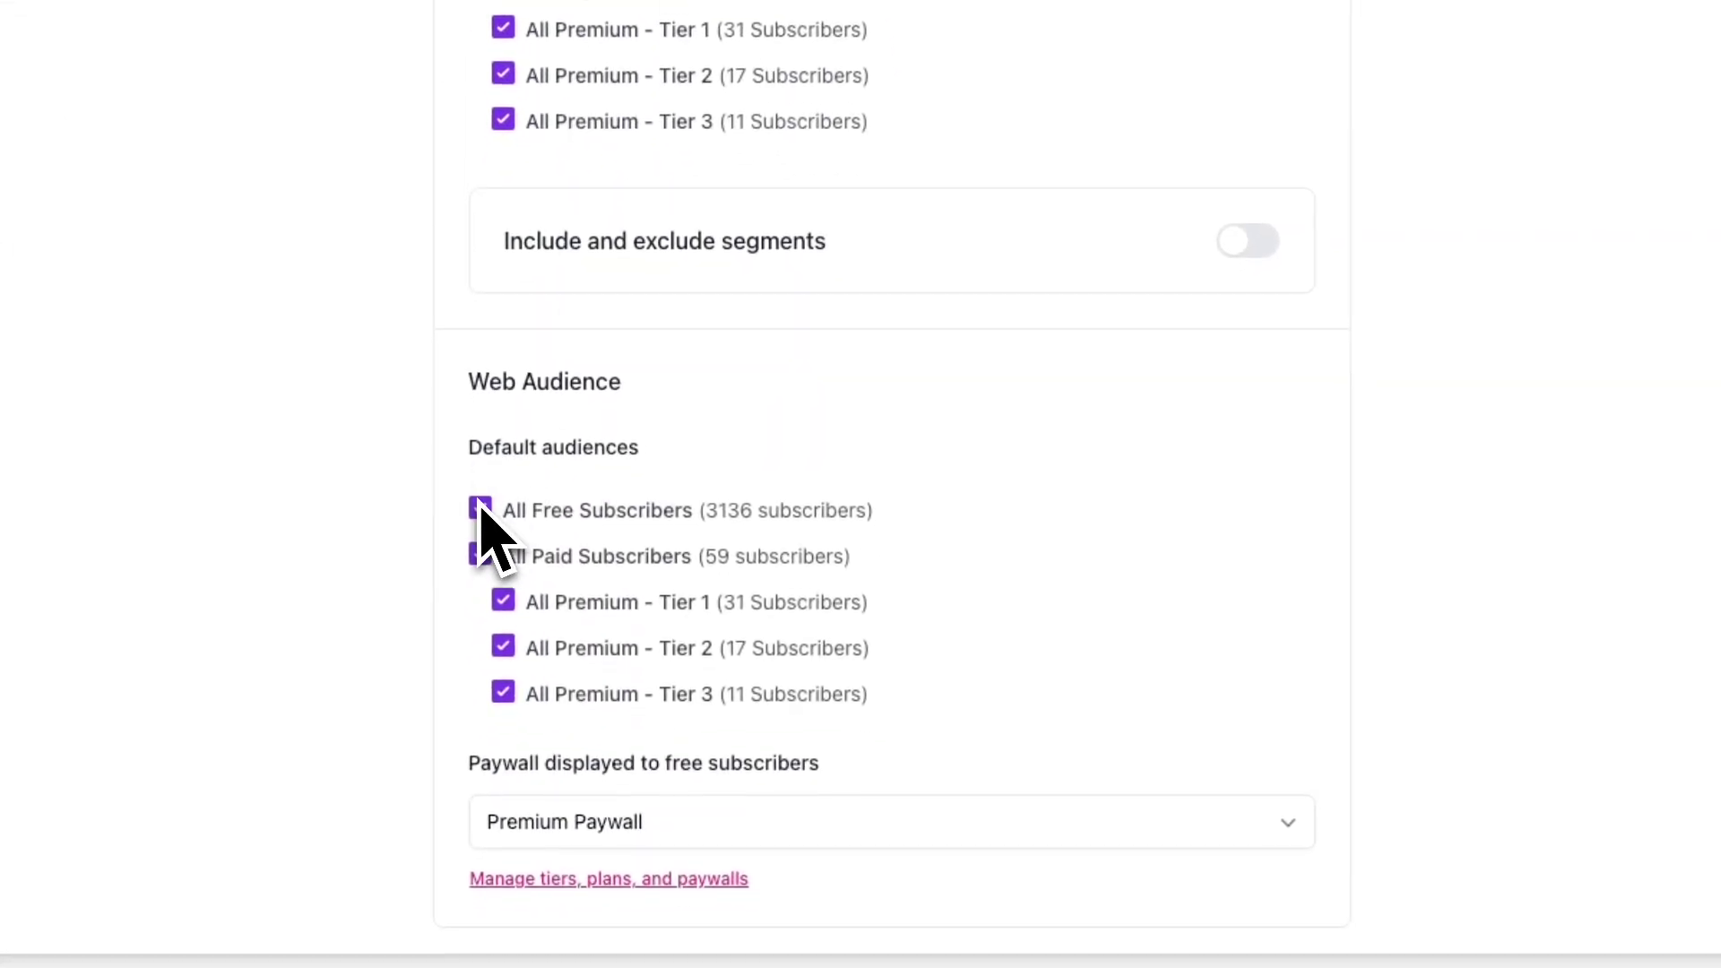
click(944, 820)
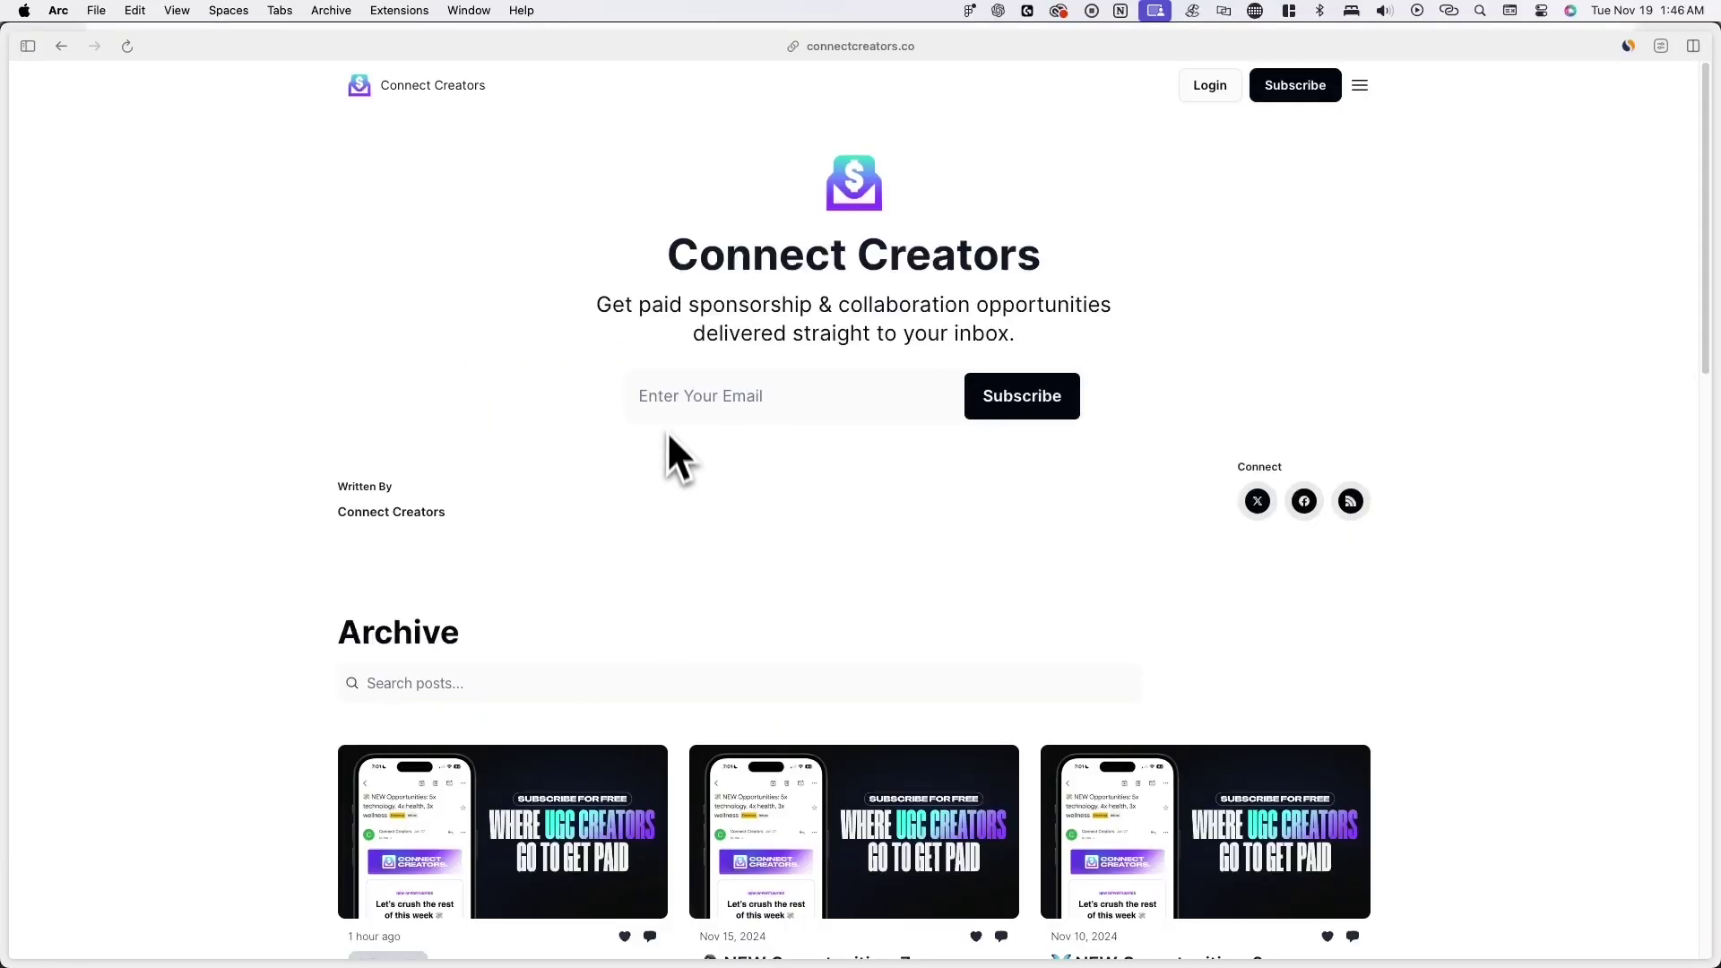
scroll(667, 453, down, 3)
scroll(673, 469, down, 2)
Step: Open the newest Archive post on the live site and follow its Upgrade link
click(551, 552)
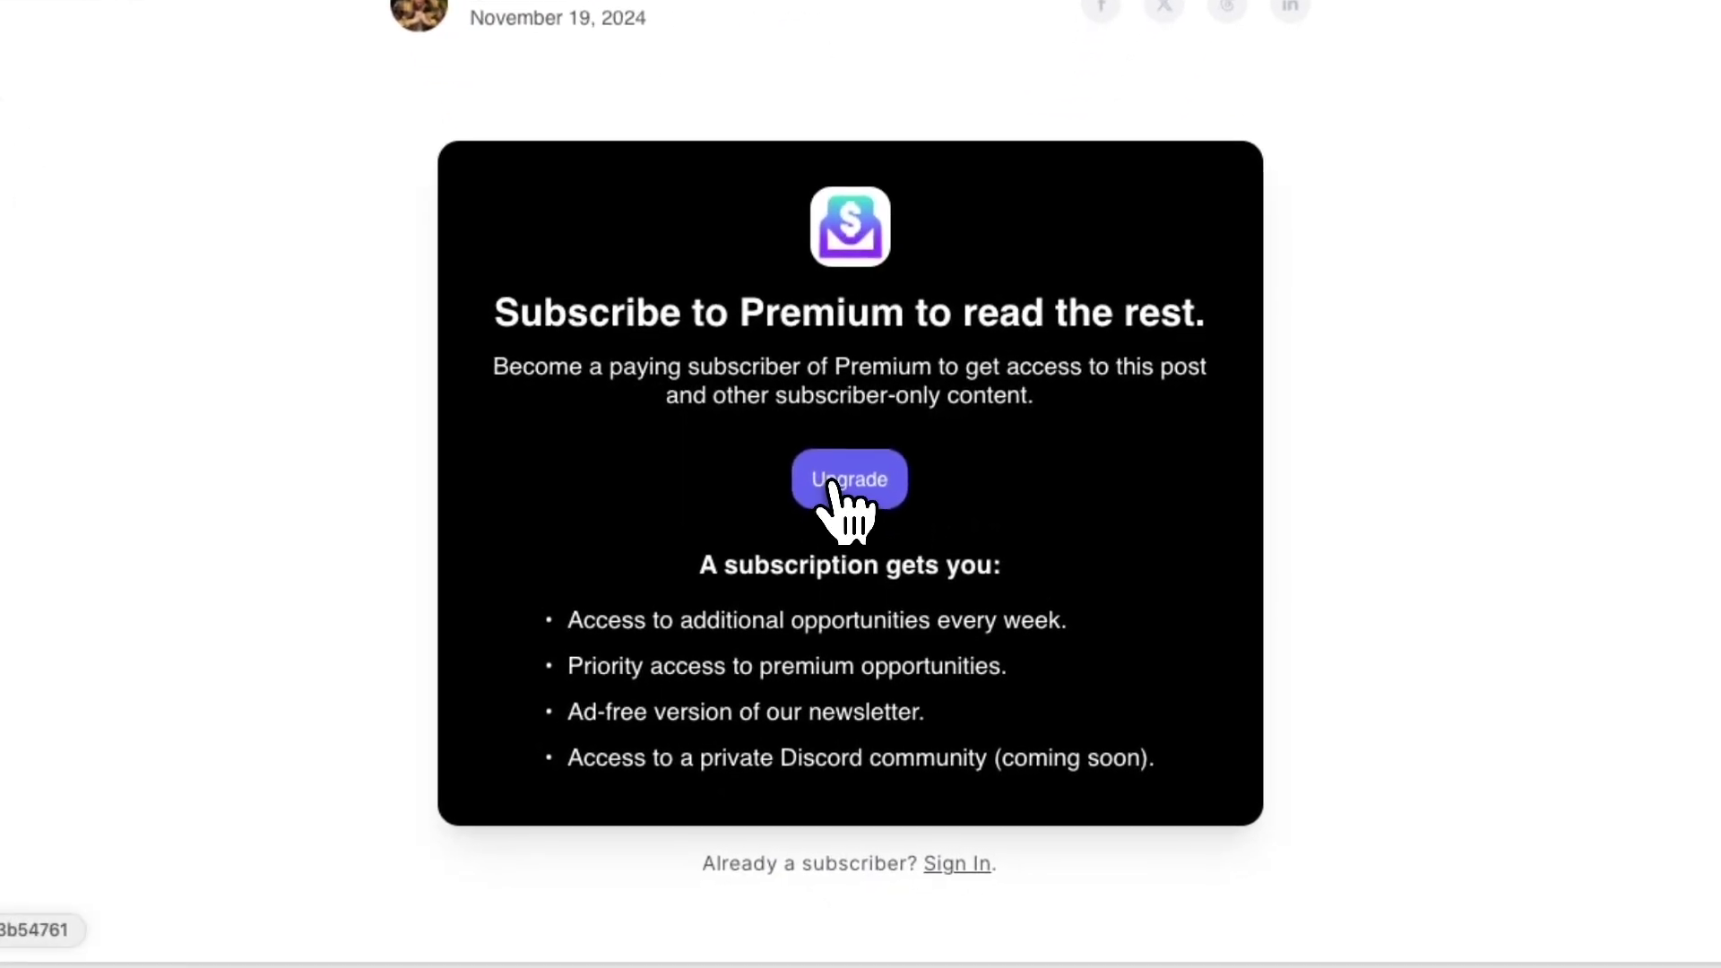
click(853, 656)
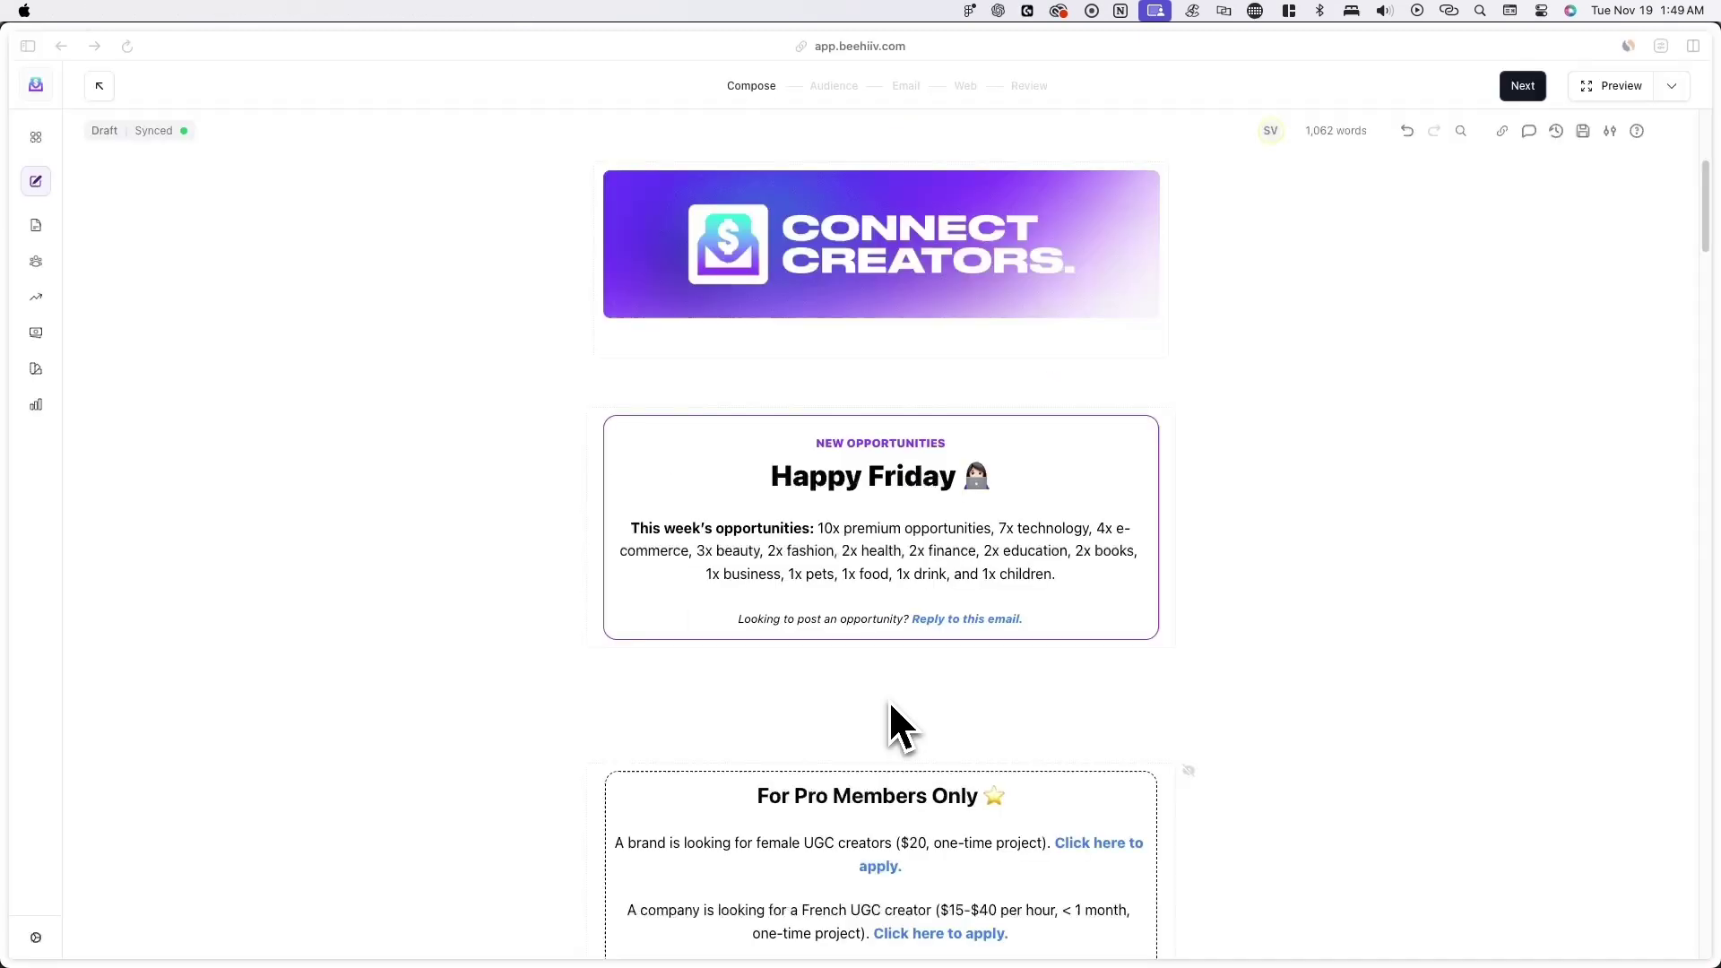
Step: Add a Premium Paywall break on the empty line below the Happy Friday box using /pa
click(889, 704)
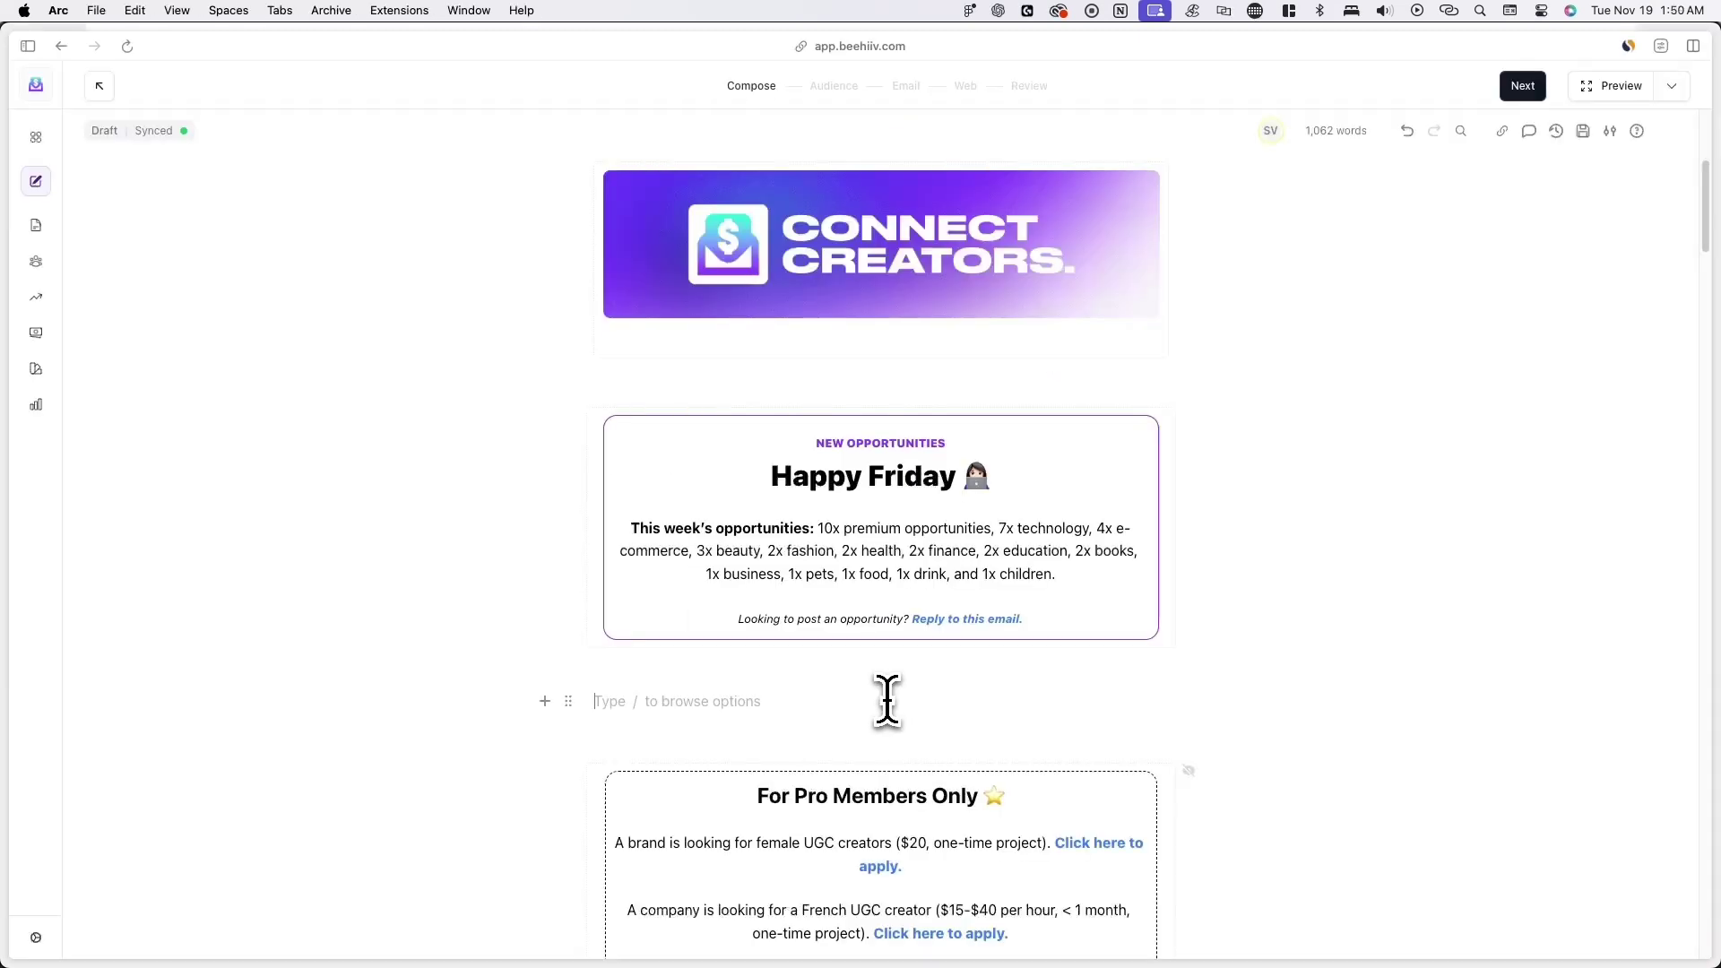
text(/pa)
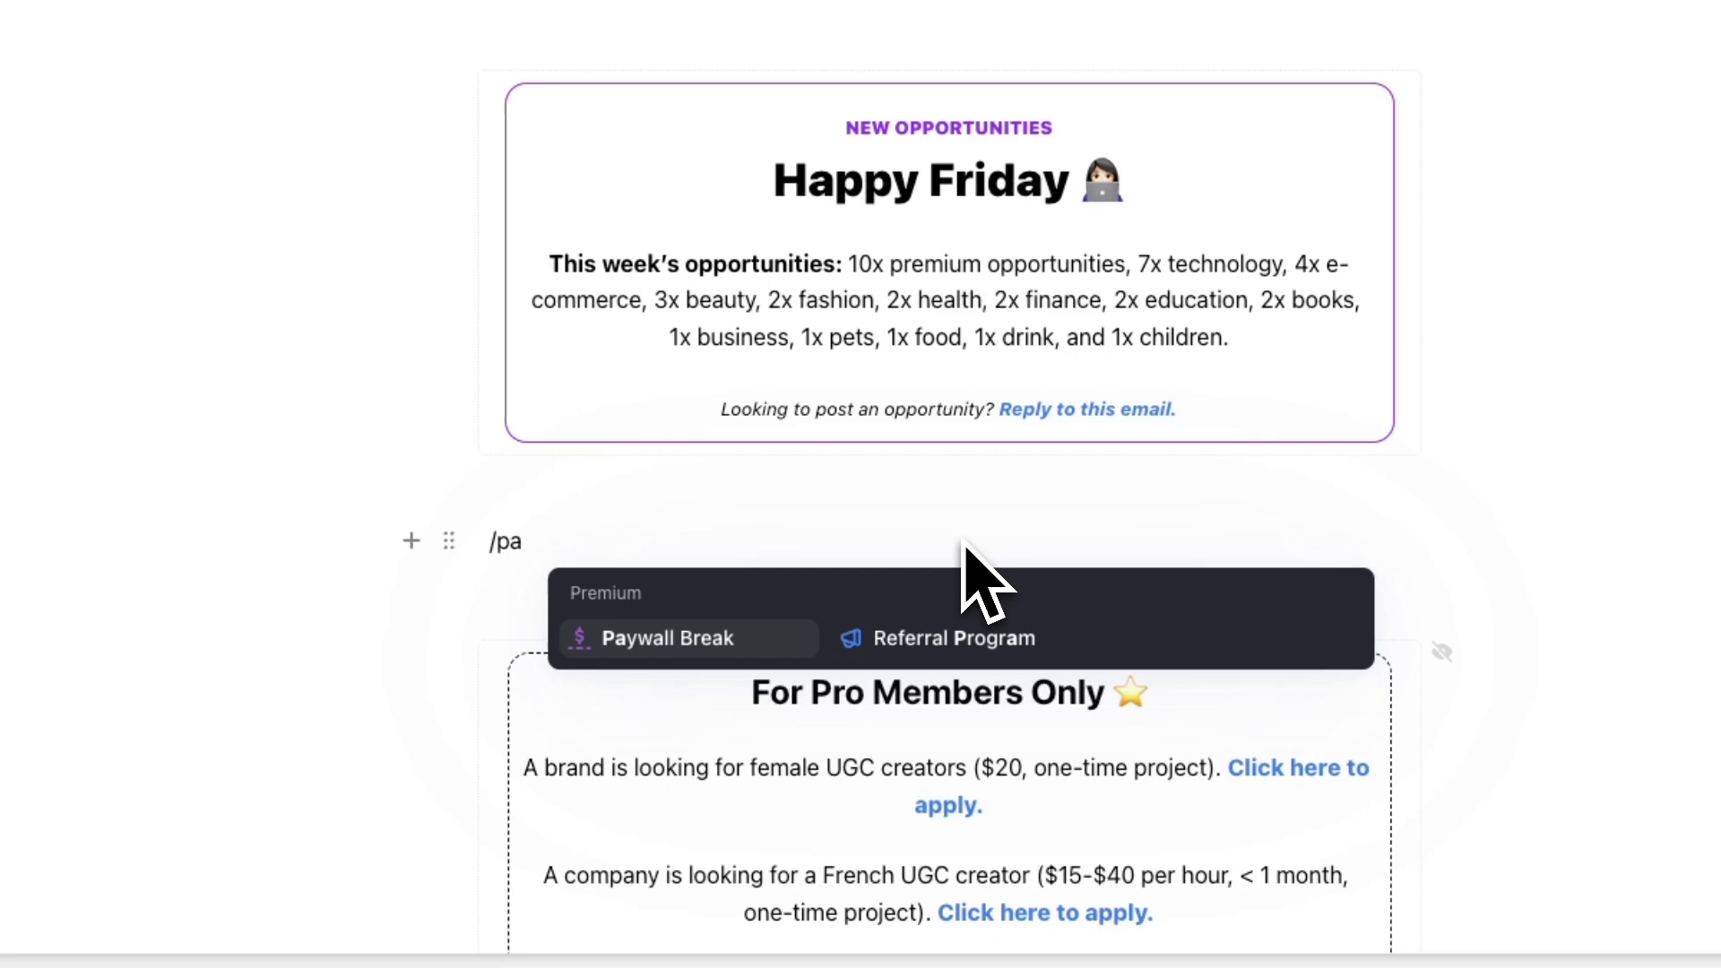
click(727, 663)
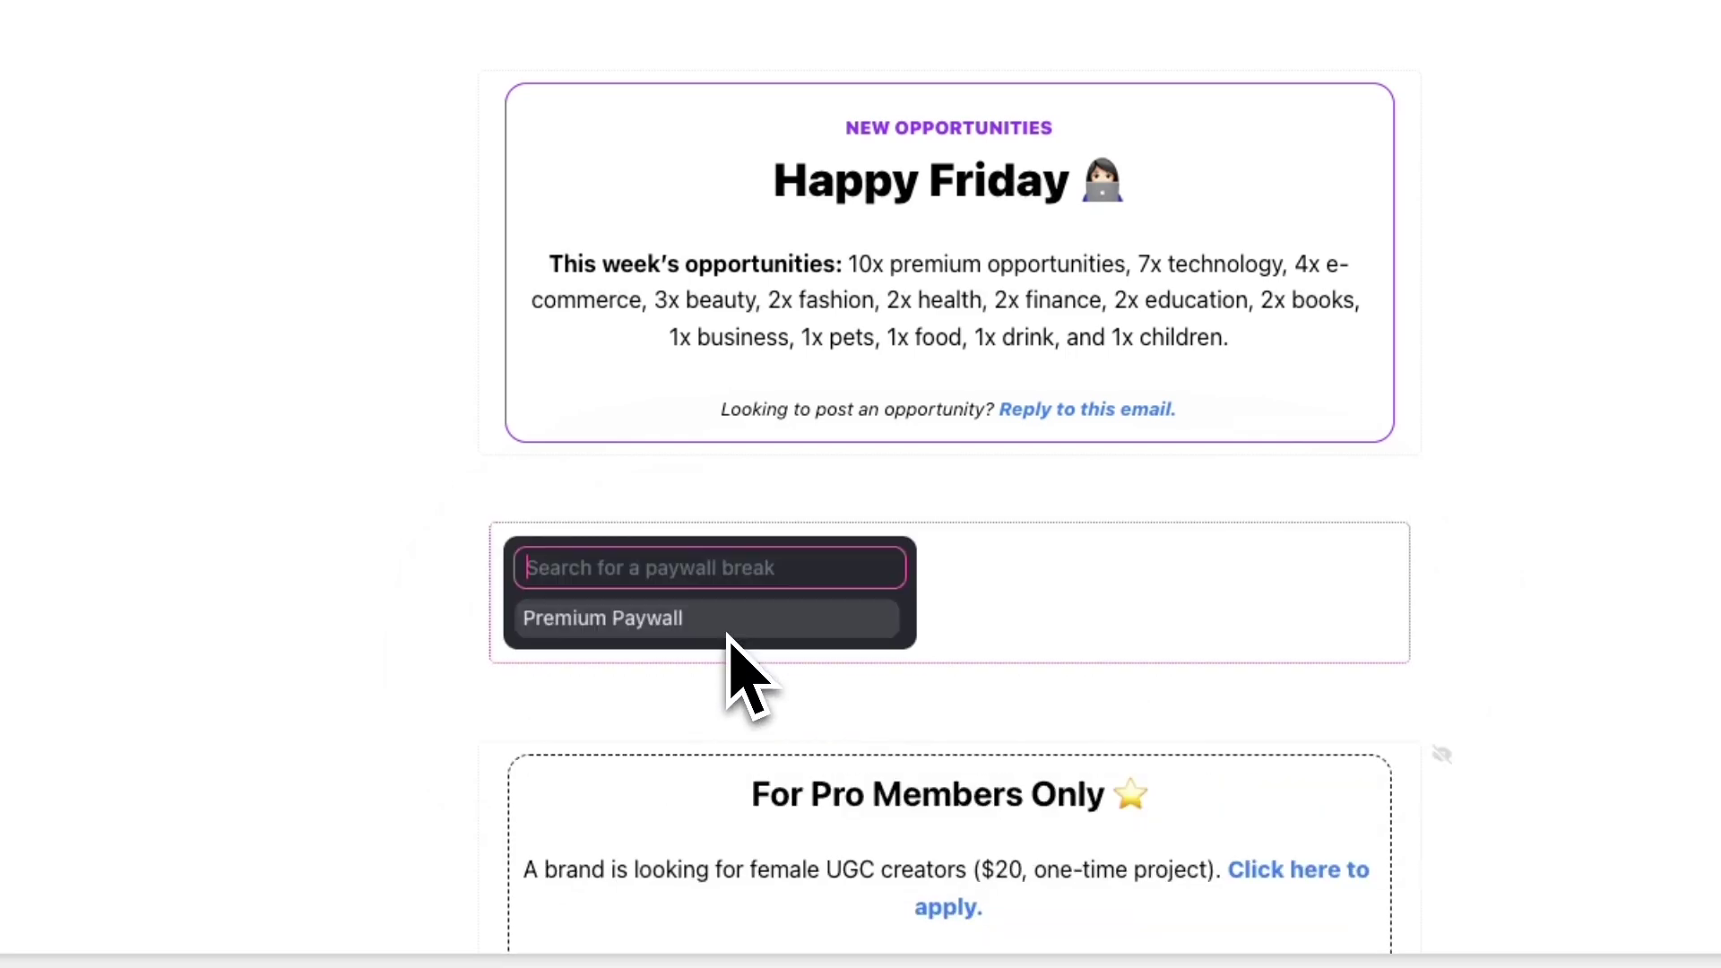
click(739, 726)
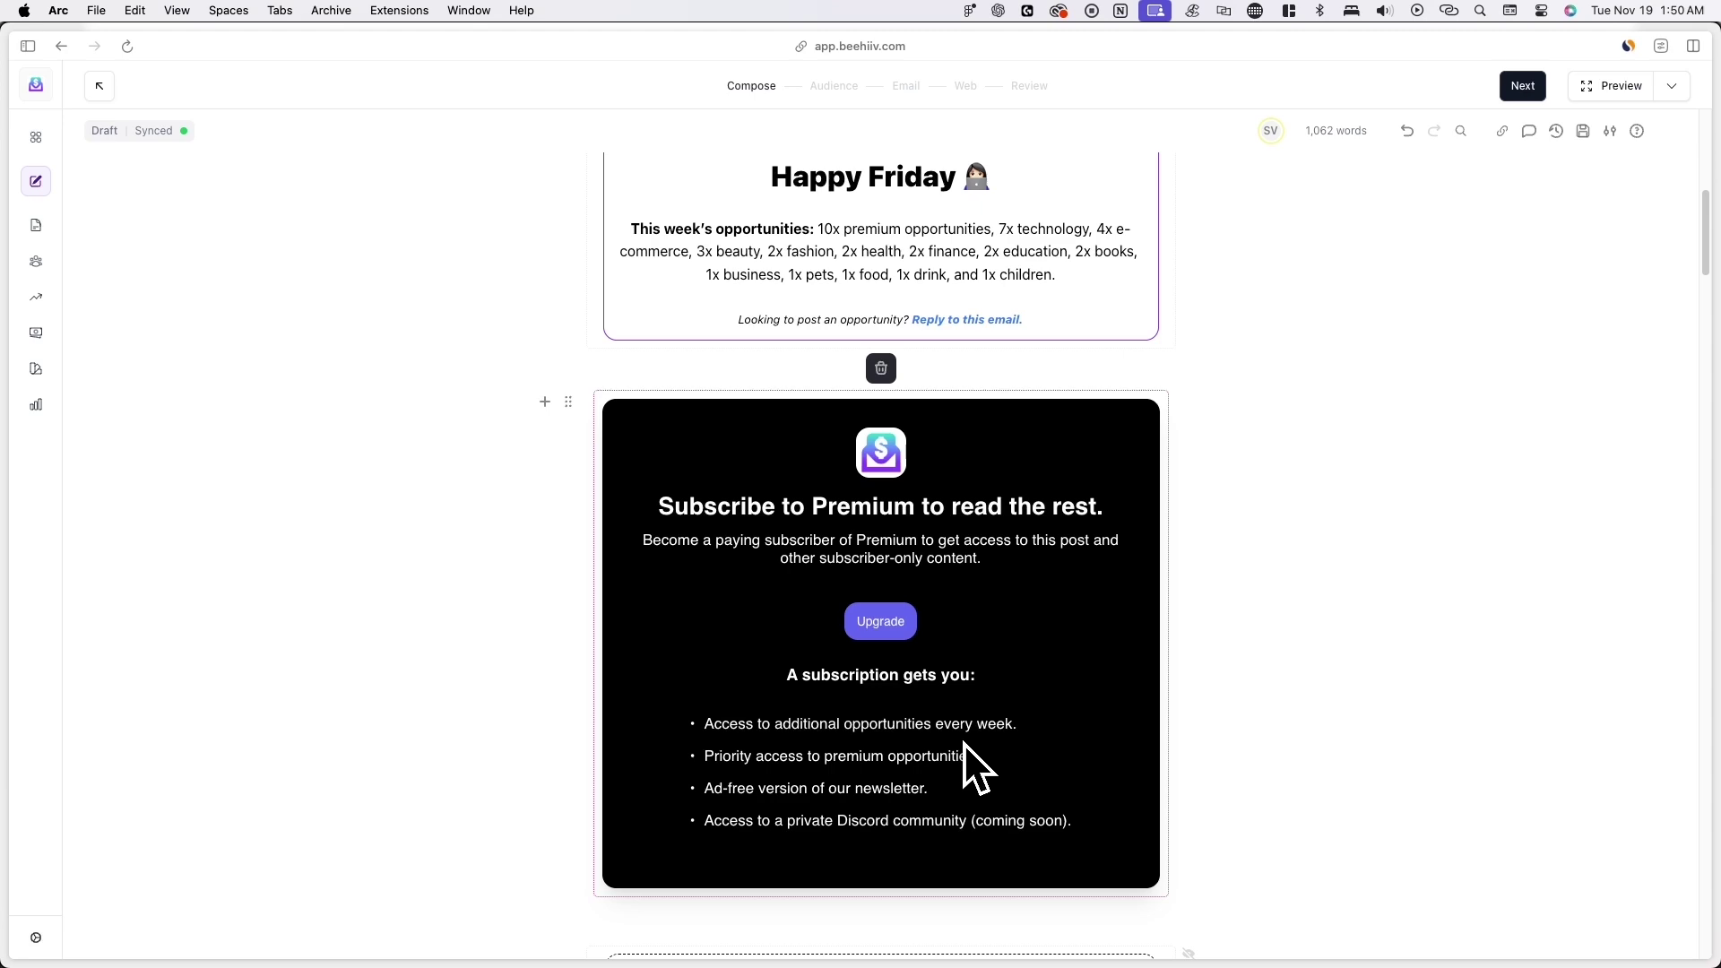
Step: Preview the post on Web, Desktop, as a Non-subscriber
click(1600, 94)
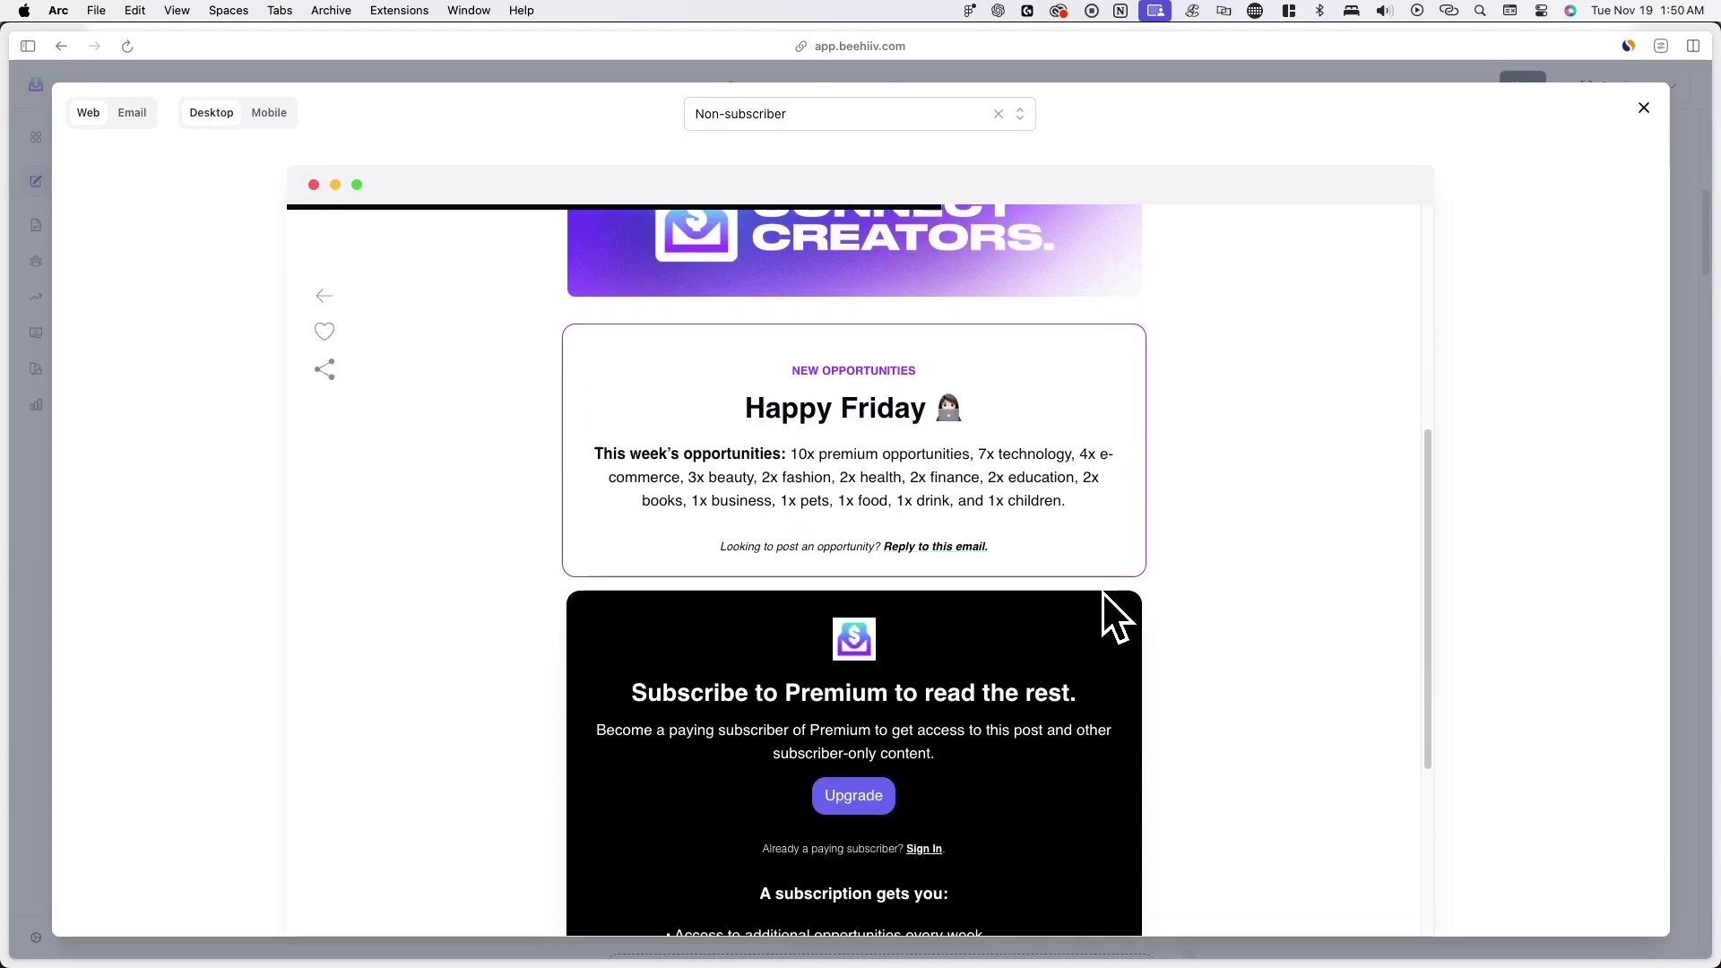